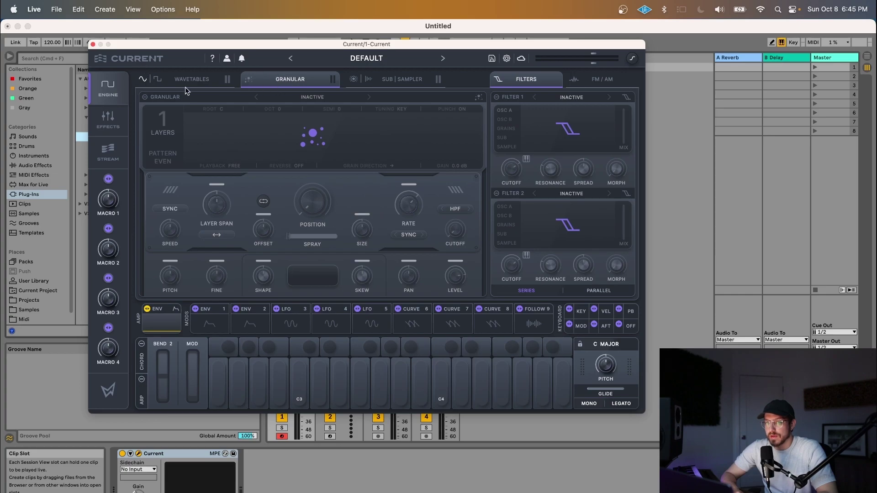
Activate the Granular engine and look through its list of available samples.
click(168, 97)
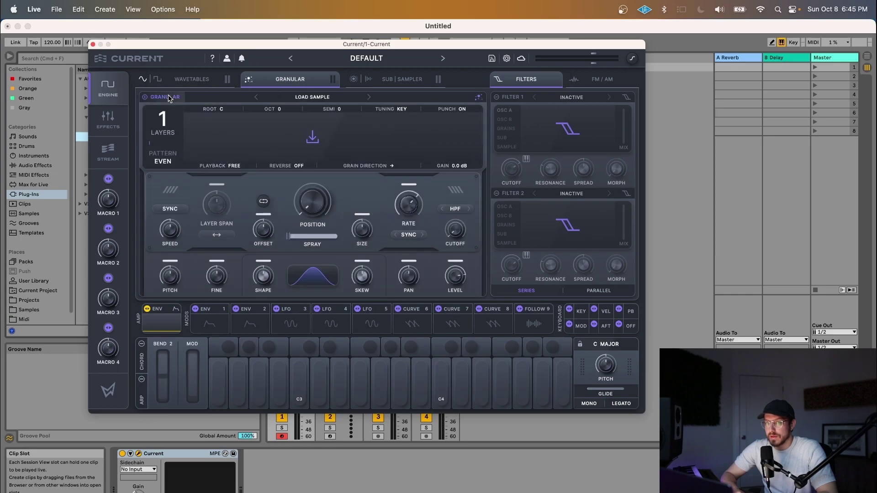
click(315, 98)
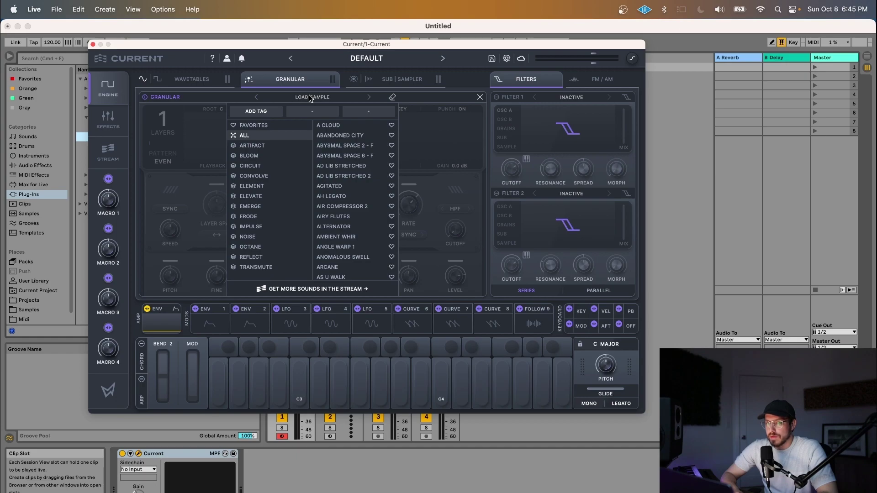
click(311, 97)
Find the Echo lead synth loop among the Stream's cloud sounds, preview it, and load it into the granular engine.
click(108, 151)
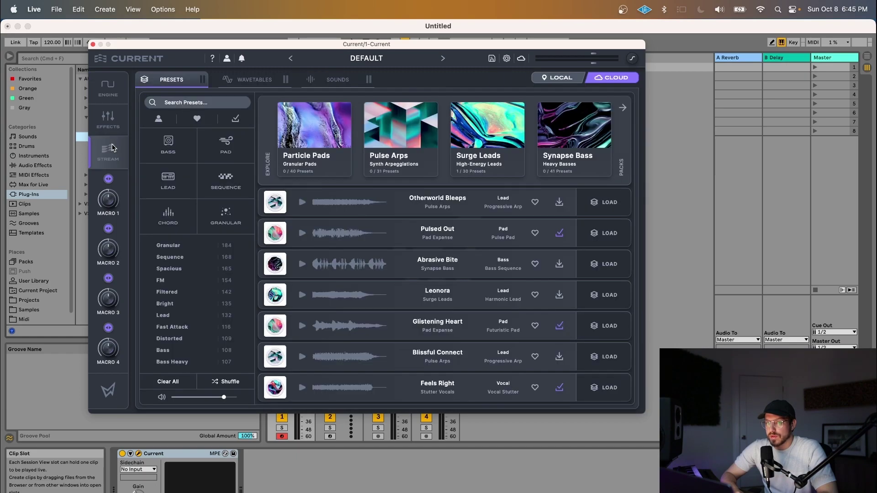
click(337, 80)
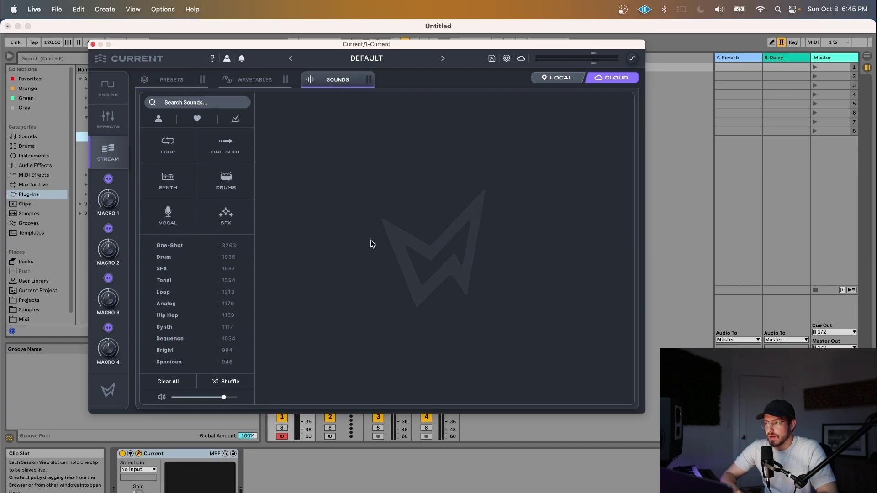
scroll(387, 285, down, 15)
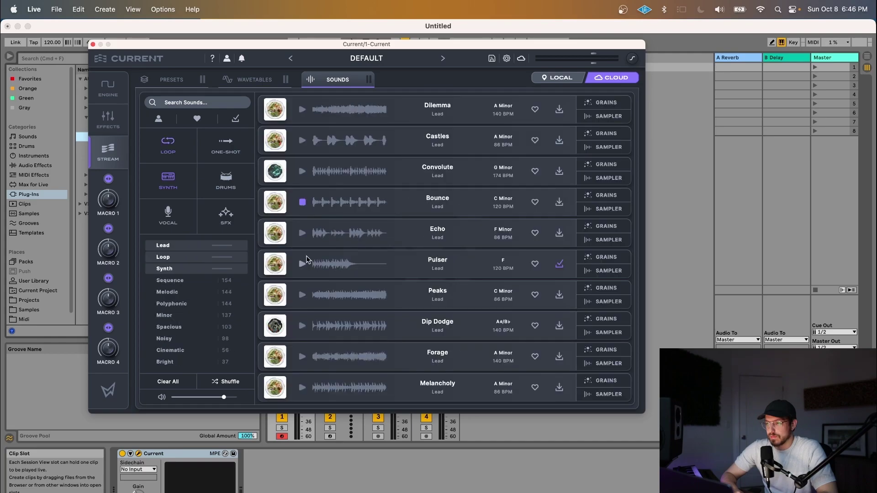
click(302, 233)
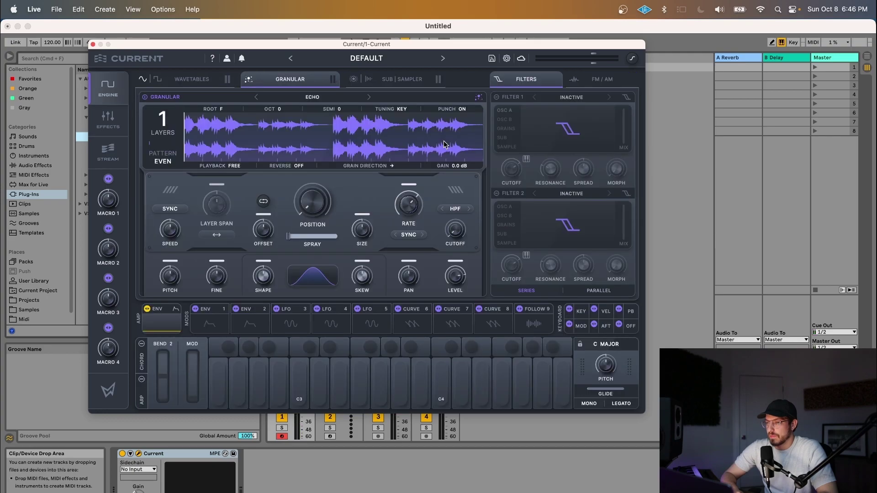
click(624, 228)
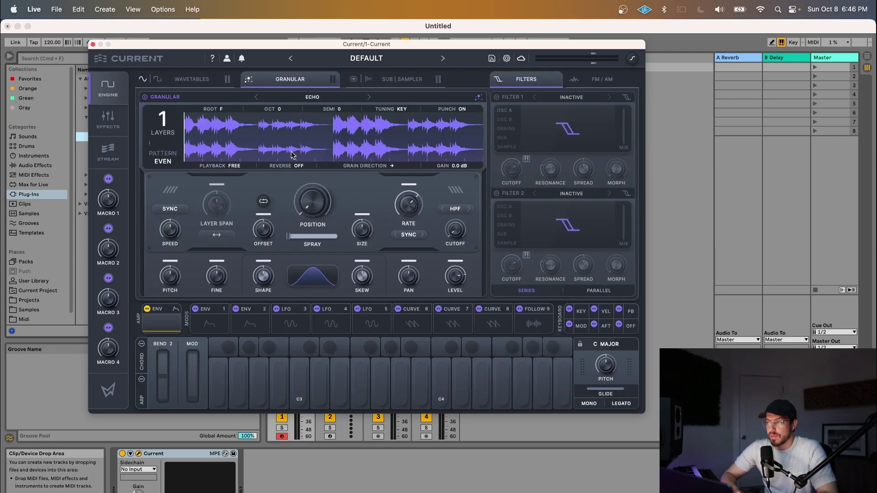
Raise the granular sample gain to 8.0 dB and play a note to audition it.
drag(453, 166, 452, 150)
key(f)
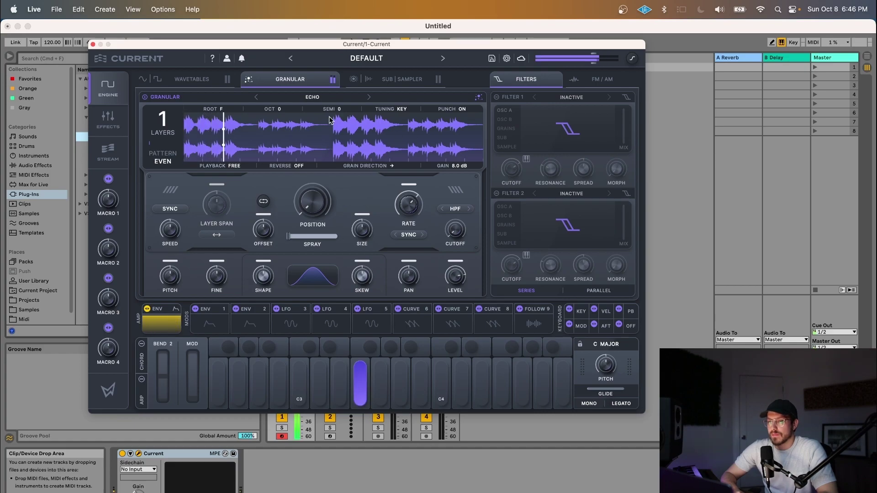
Move the grain position to 70%, bring it back to 55%, and play a note from there.
mouse_move(309, 208)
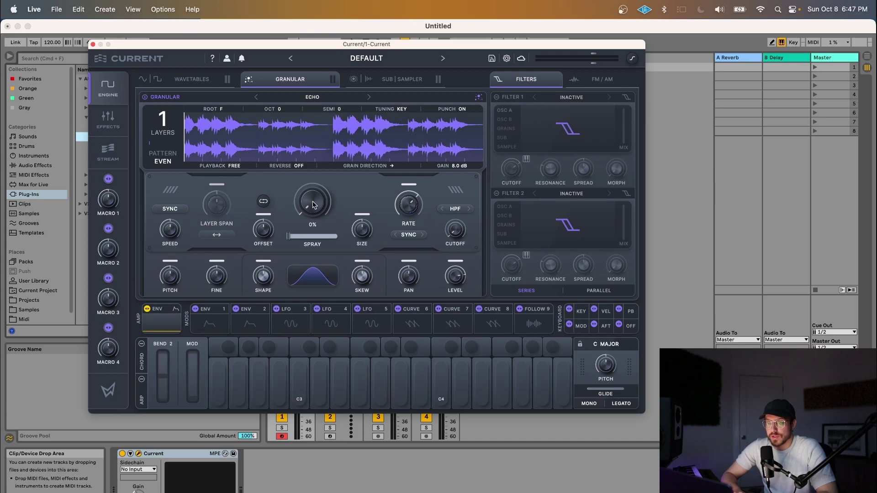
mouse_move(313, 205)
mouse_down()
mouse_move(310, 129)
mouse_move(317, 174)
mouse_move(312, 137)
mouse_up()
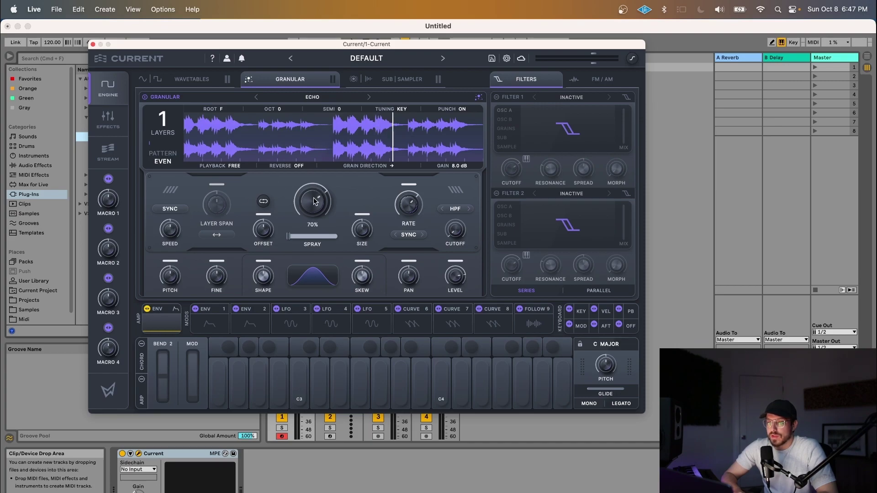
drag(313, 198, 313, 210)
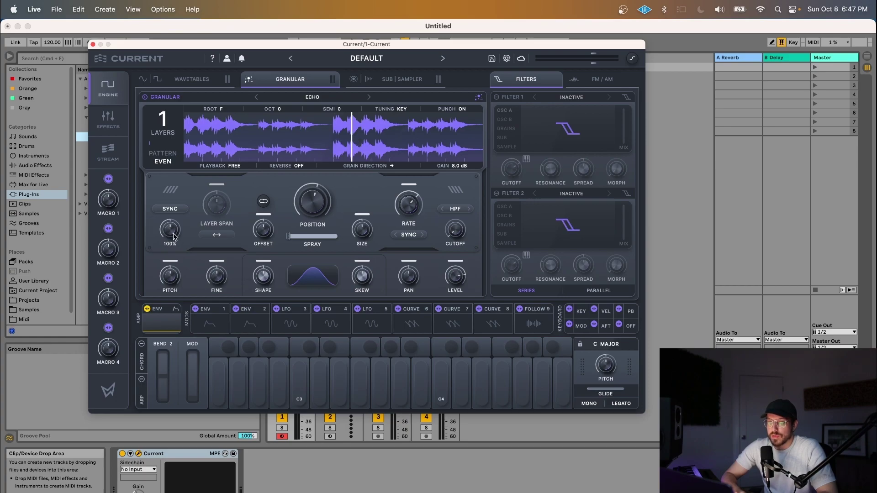
drag(308, 201, 308, 203)
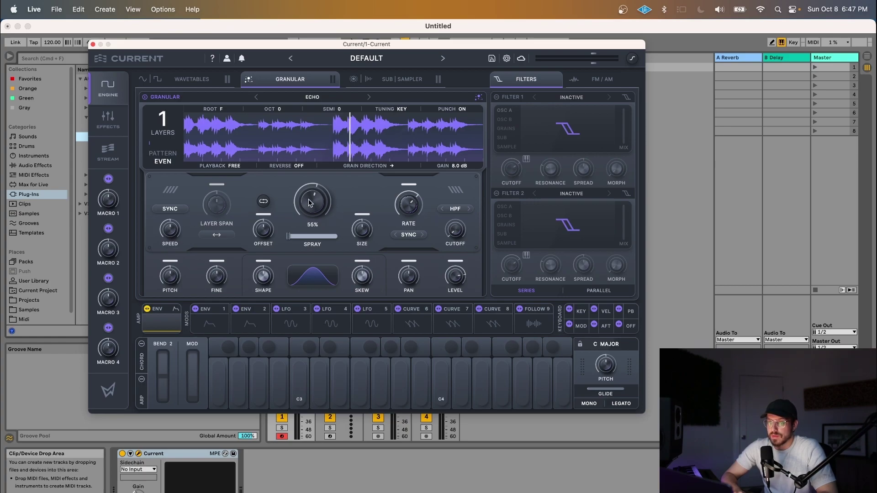
key(f)
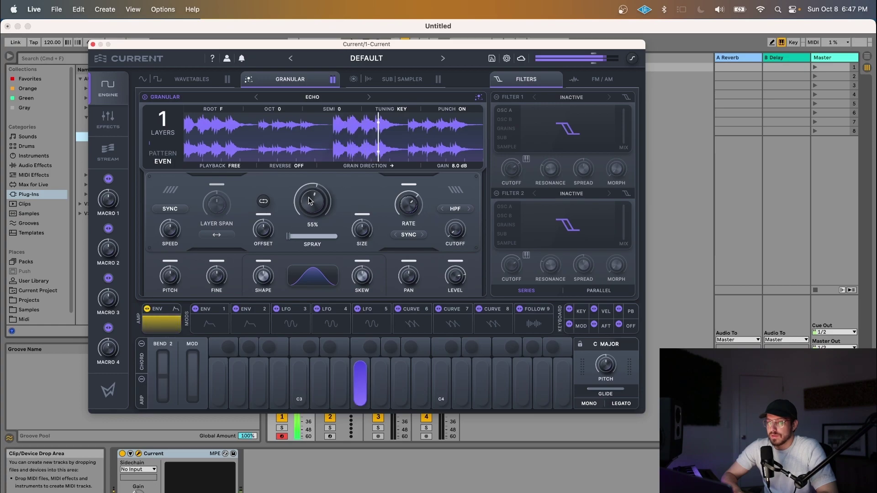
Lower the grain speed so playback stays at the position marker, play a note, and reset the speed to 100%.
drag(167, 231, 173, 274)
key(f)
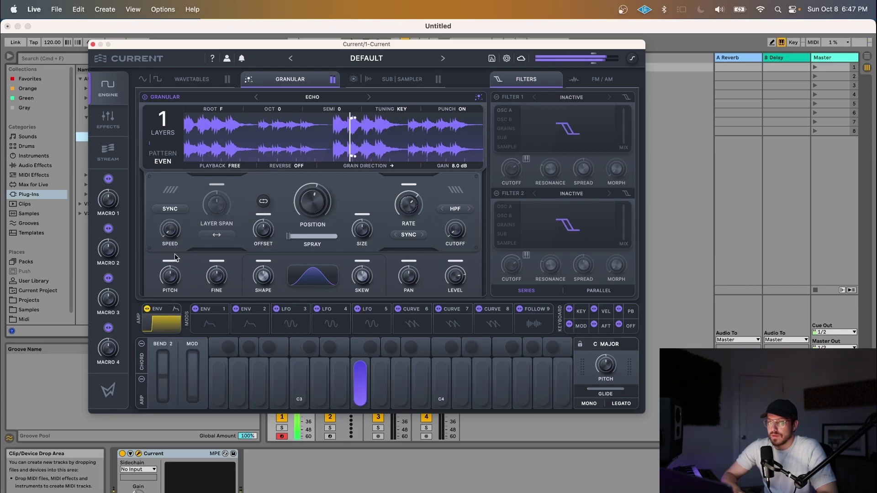
double_click(170, 230)
key(f)
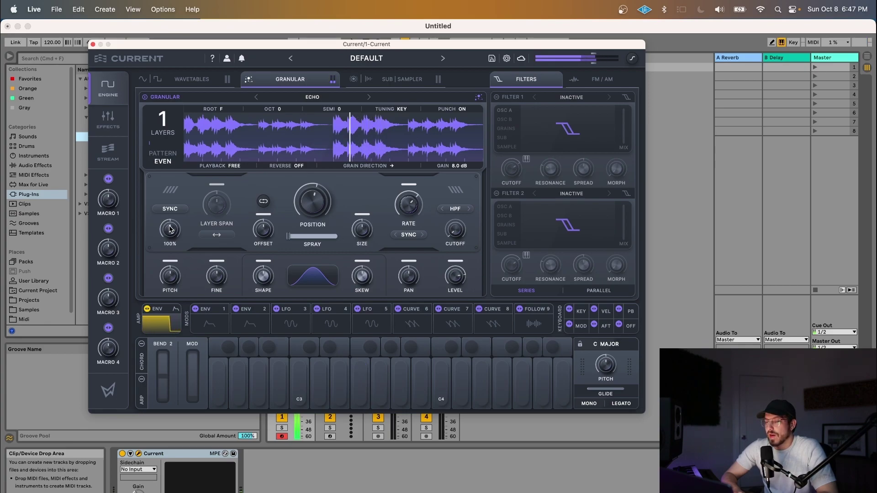
Set the grain speed to 200% and play notes to audition it.
drag(169, 229, 168, 165)
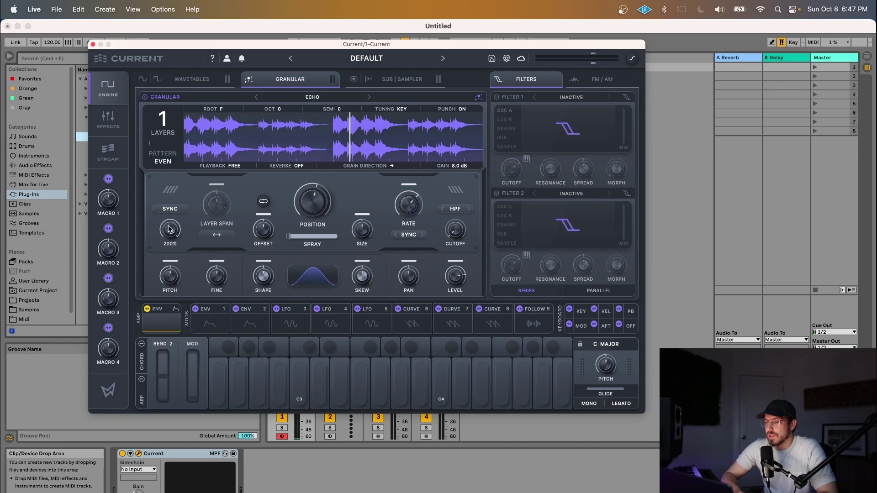
key(f)
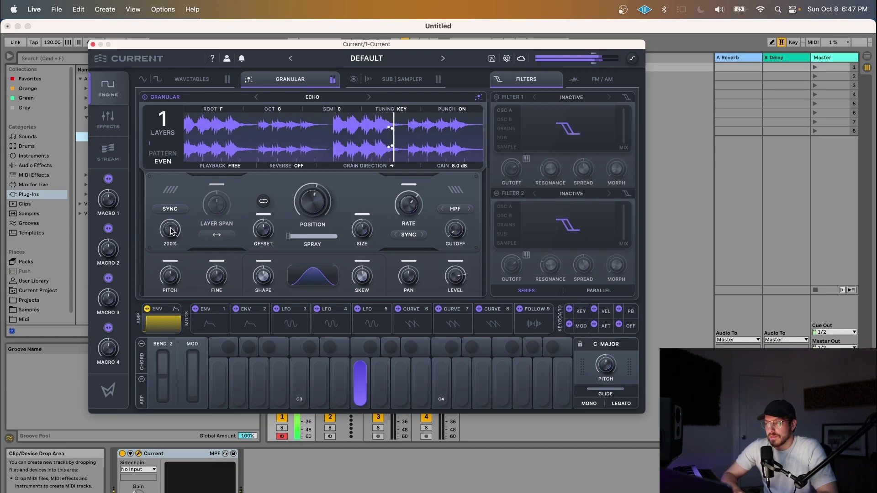
key(f)
Set the grain speed to 0% with the position at 51%, and play a note.
scroll(168, 229, down, 1)
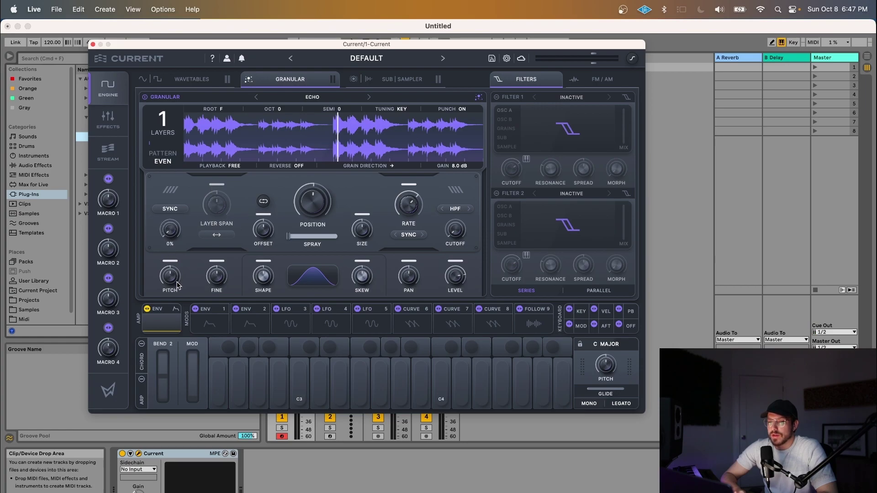
mouse_move(322, 200)
key(f)
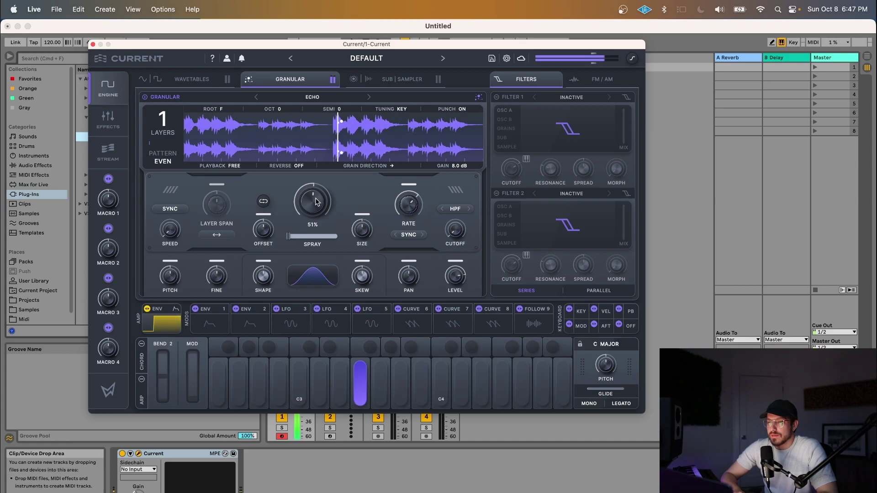
Try a higher grain offset and reset it to its default.
mouse_move(246, 226)
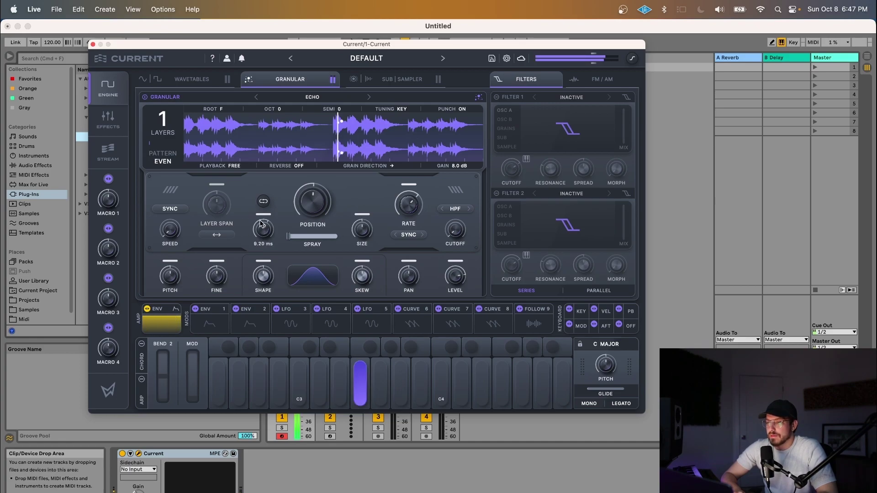
mouse_move(259, 216)
mouse_down()
mouse_move(270, 245)
mouse_move(256, 181)
mouse_move(264, 201)
mouse_up()
double_click(258, 232)
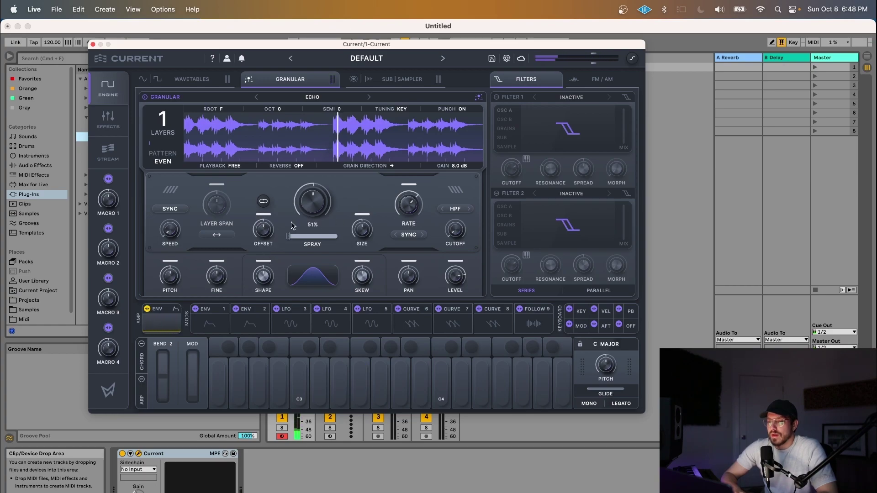
Widen the grain spray around the position marker, compare it with 0% spray, and widen it again.
drag(306, 235, 317, 238)
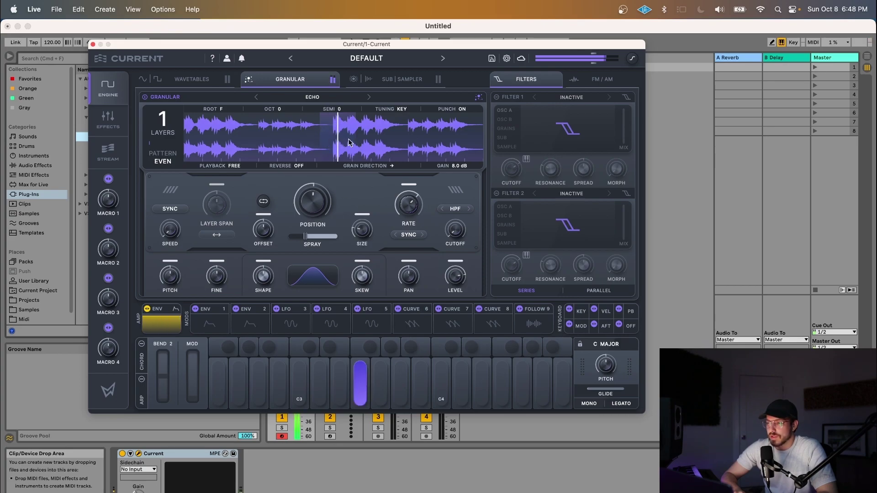
mouse_move(312, 229)
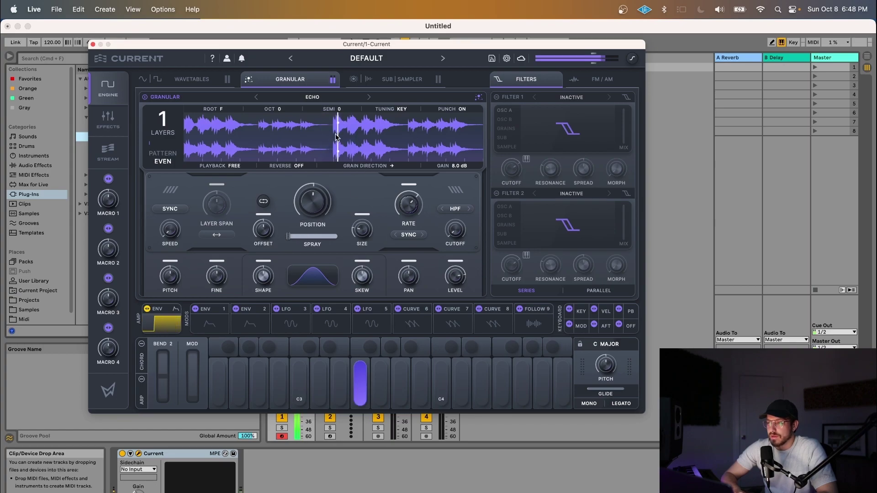
mouse_move(288, 237)
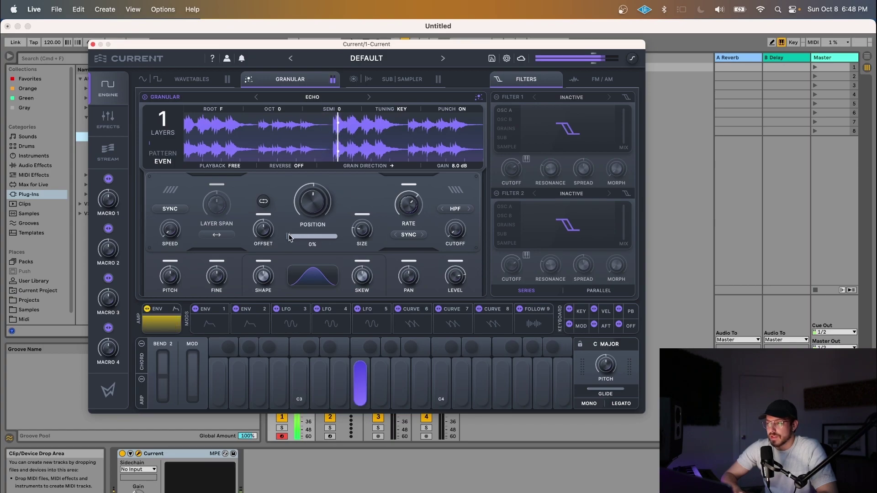
drag(289, 238, 306, 236)
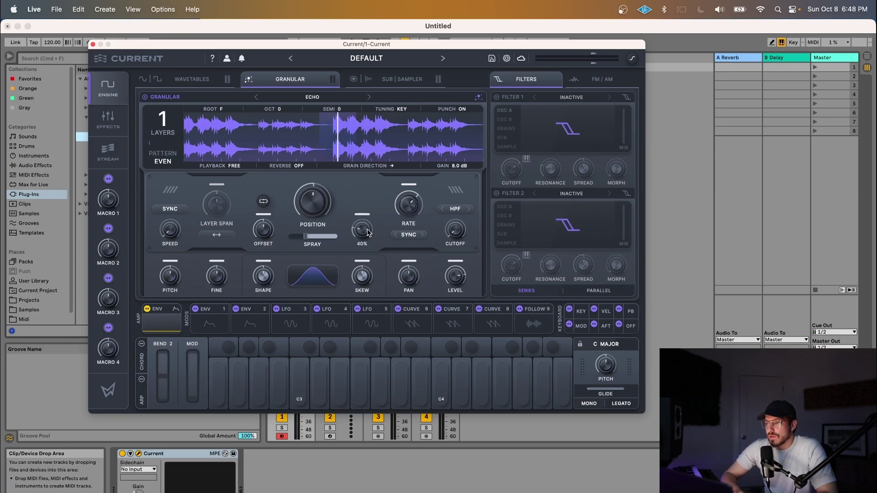
Set the grain size to 100% and play a note to hear longer grains.
mouse_move(417, 210)
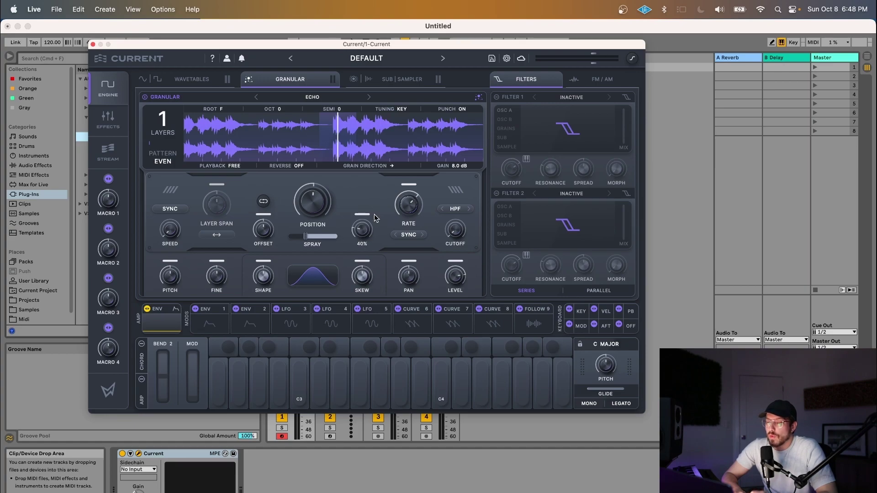
mouse_move(365, 232)
key(f)
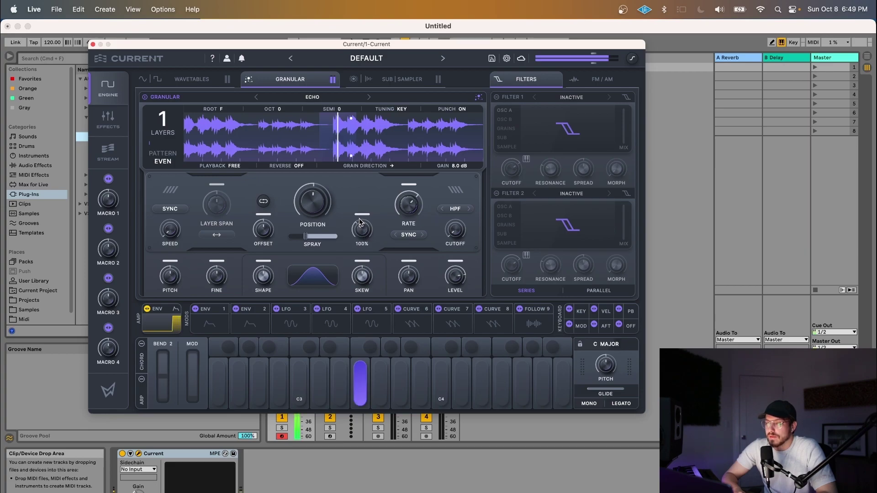
Remove the grain spray and experiment with the grain size around 130% before lowering it again.
mouse_move(305, 224)
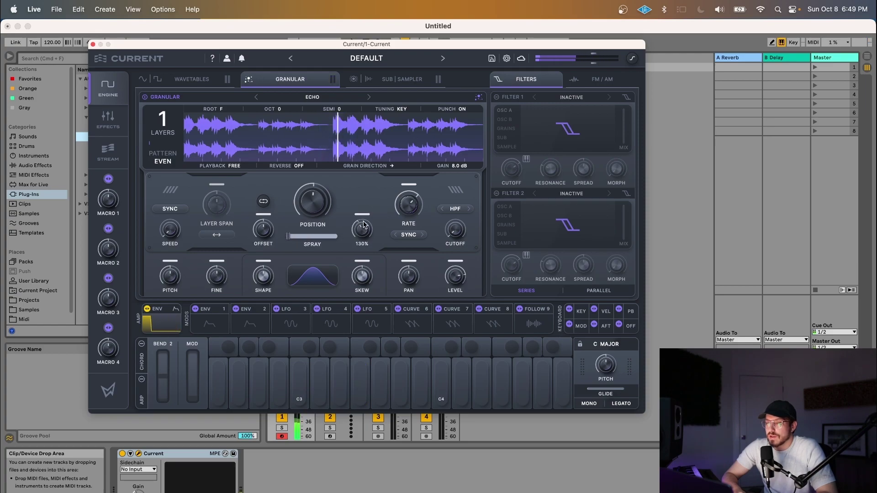
drag(364, 229, 370, 207)
drag(381, 246, 364, 238)
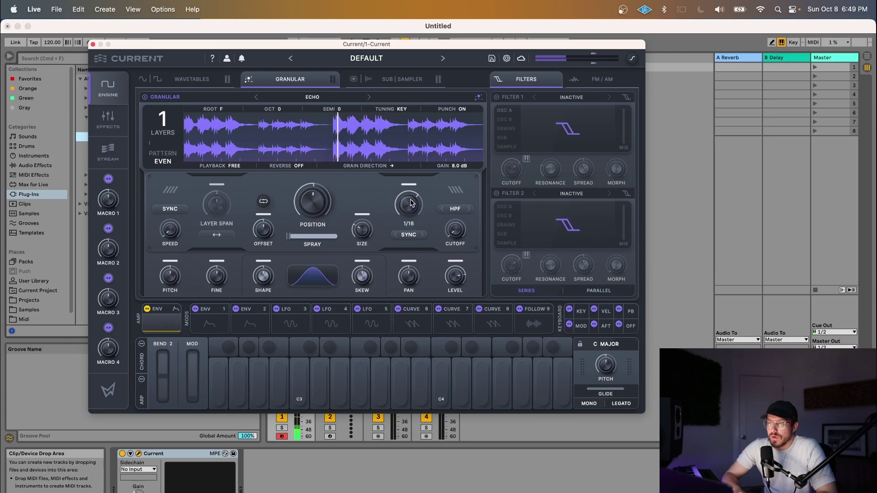
Slow the synced grain rate through 1/8 to 1/4 and keep the grain size small.
mouse_move(412, 205)
mouse_down()
mouse_move(410, 184)
mouse_move(413, 208)
mouse_move(410, 193)
mouse_up()
drag(362, 229, 373, 243)
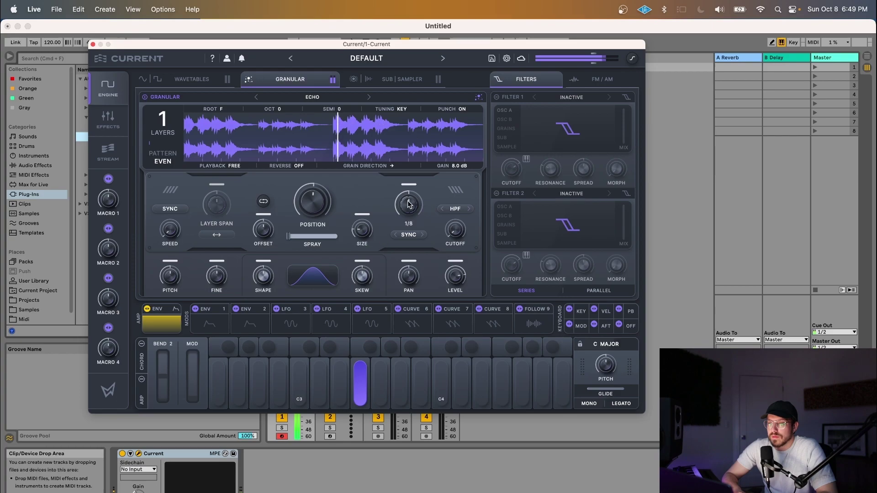
mouse_move(307, 205)
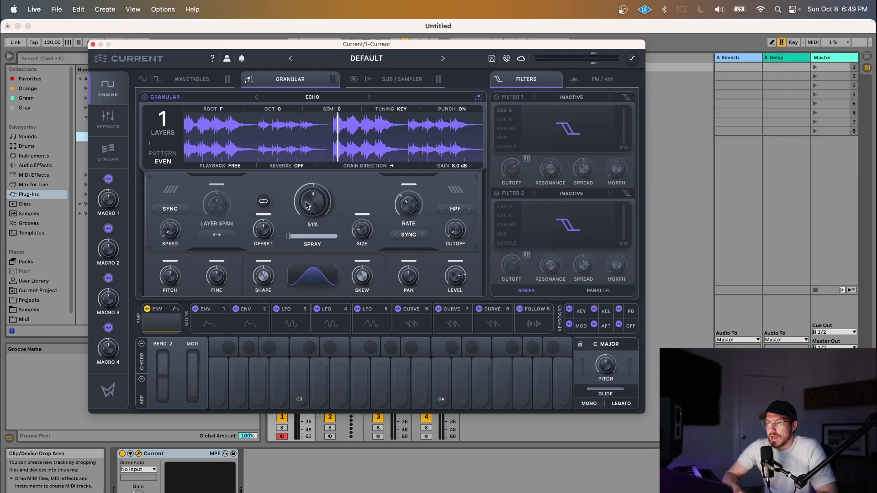
mouse_move(185, 234)
mouse_move(267, 237)
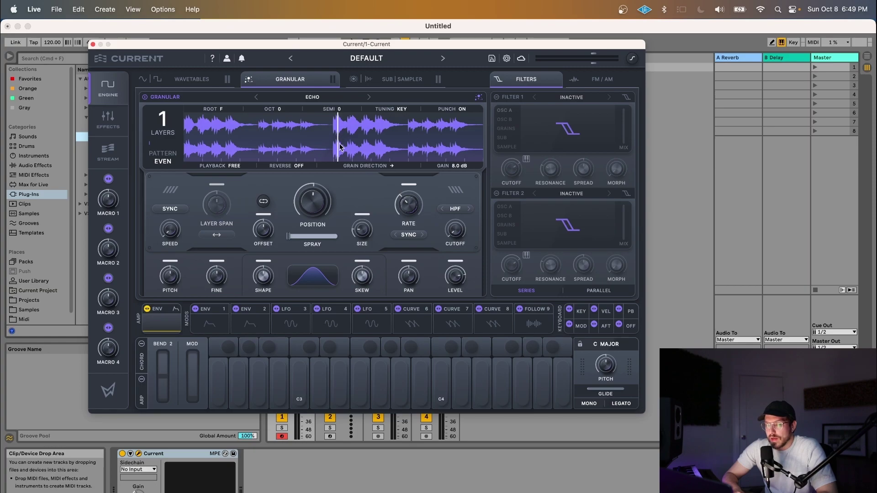
mouse_move(410, 210)
mouse_move(365, 223)
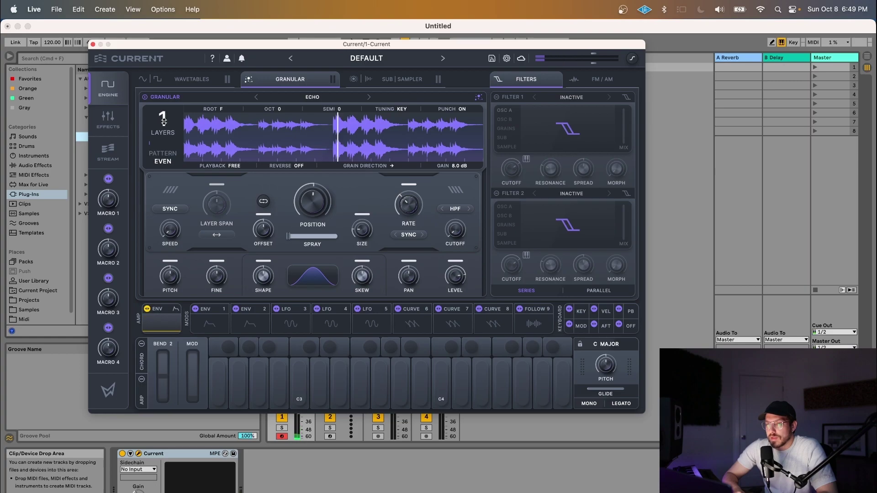
Increase the granular layers to 2 and play a note at the 1/4 rate.
drag(163, 121, 163, 113)
mouse_move(396, 208)
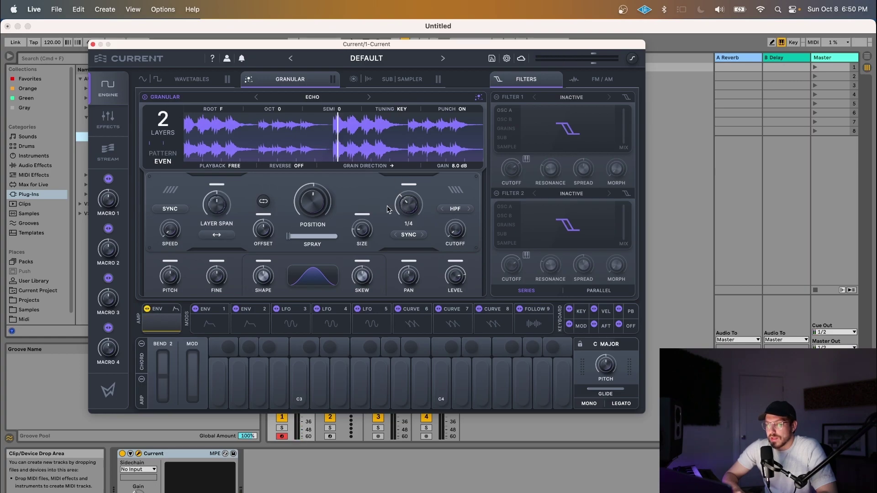
key(f)
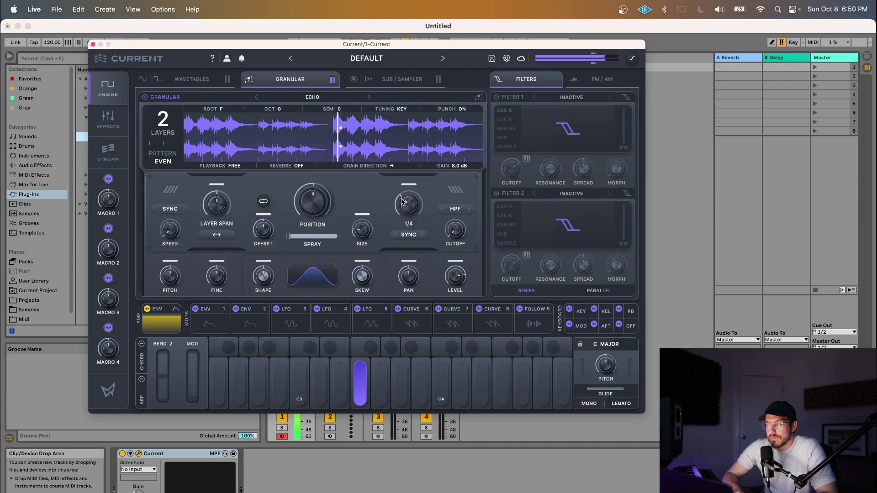
With 2 layers, try the Trigger, Random and Waves layer patterns while playing a note.
click(167, 161)
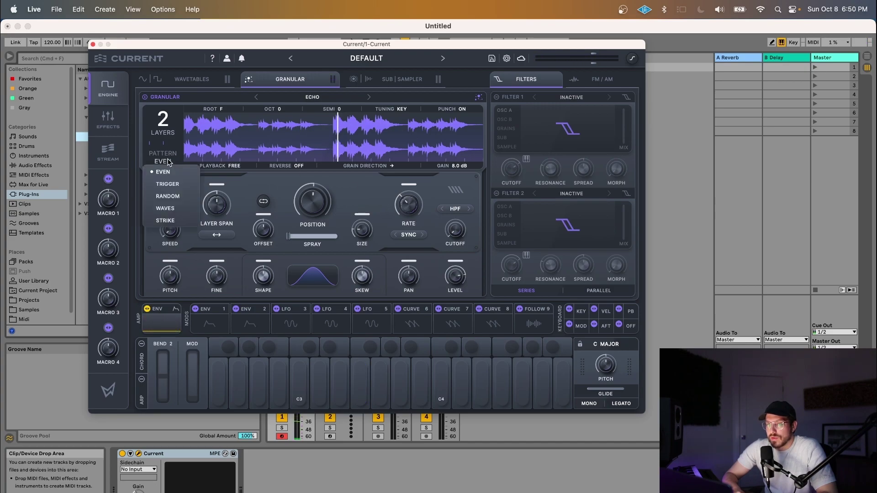
click(174, 184)
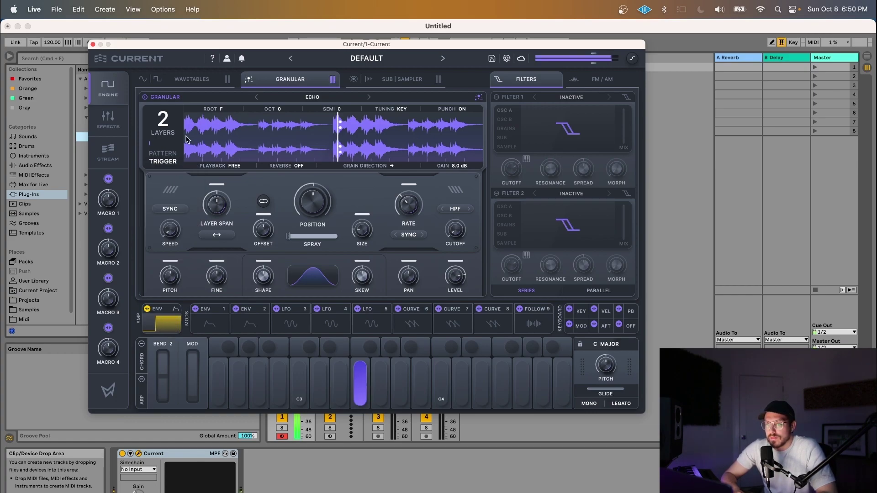
click(166, 161)
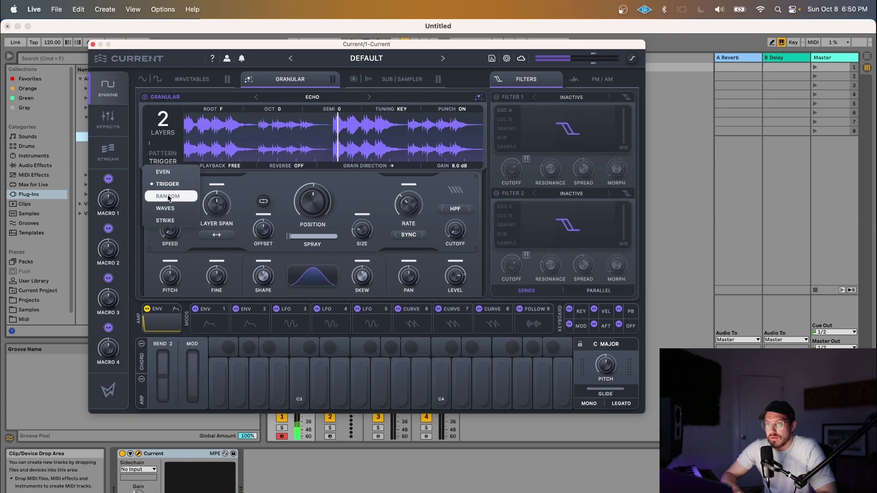
click(169, 196)
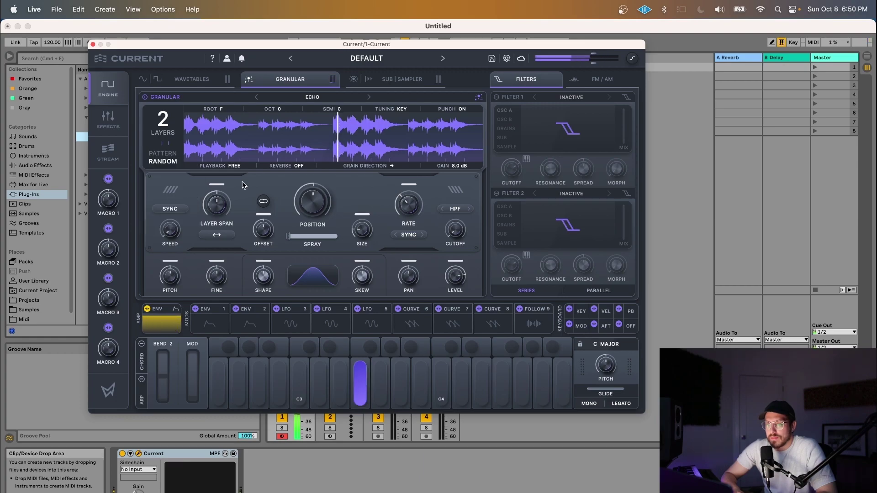
click(173, 165)
click(170, 208)
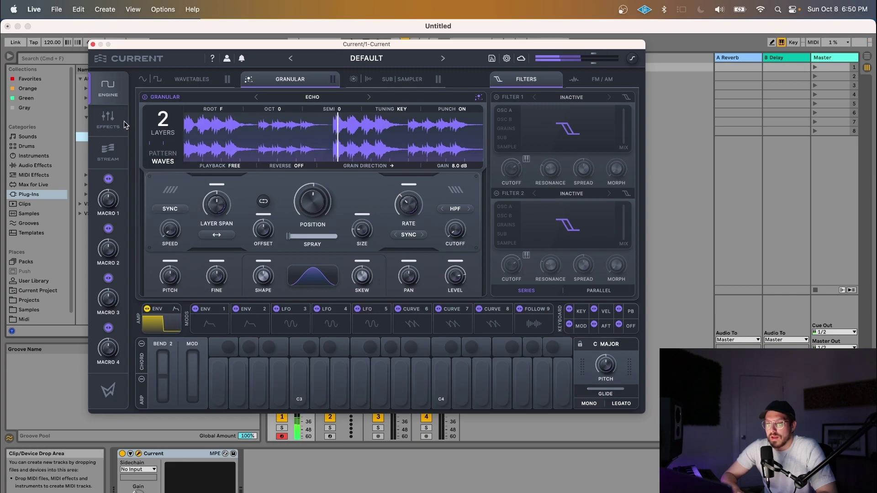
Increase the granular layers to 5 and play a note with the Waves pattern and with the Trigger pattern.
drag(166, 120, 174, 67)
key(f)
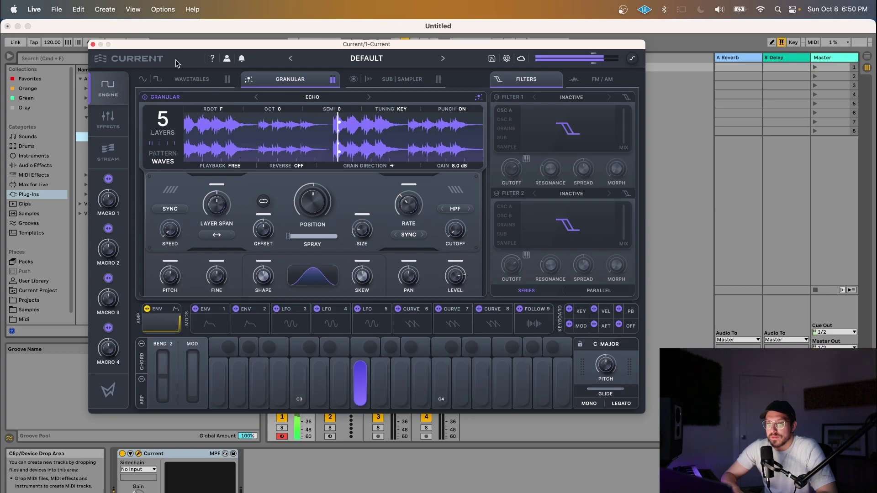
click(165, 162)
click(166, 184)
key(f)
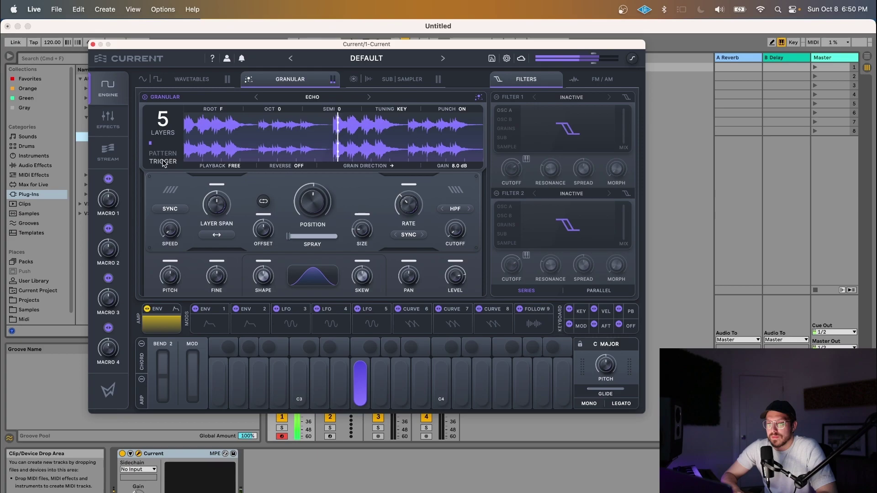
Change the five-layer pattern to Even, and to Random, and play a note.
click(163, 164)
click(164, 175)
click(163, 164)
click(172, 199)
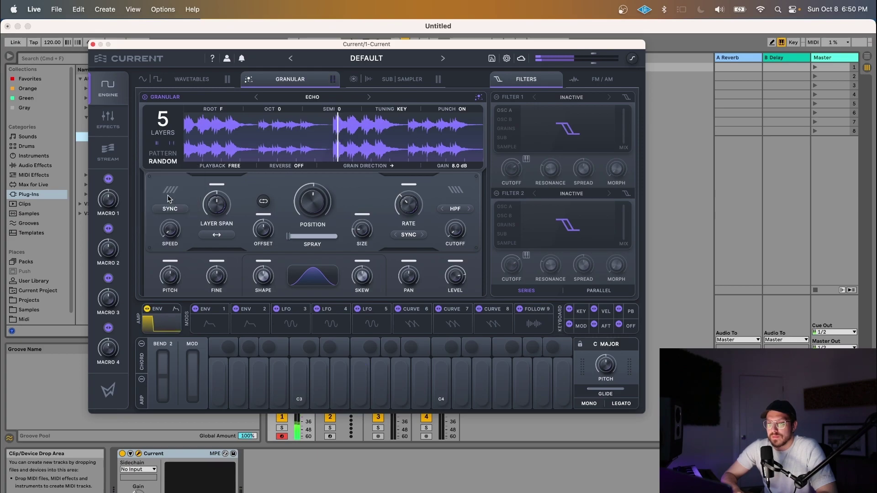
key(f)
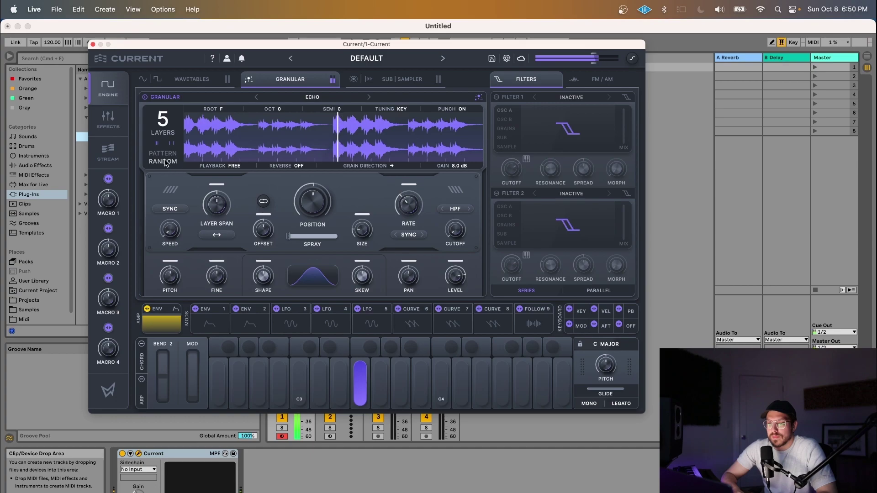
Audition the Waves and Strike layer patterns with a note played on each.
click(164, 163)
click(172, 208)
key(f)
click(164, 163)
click(171, 220)
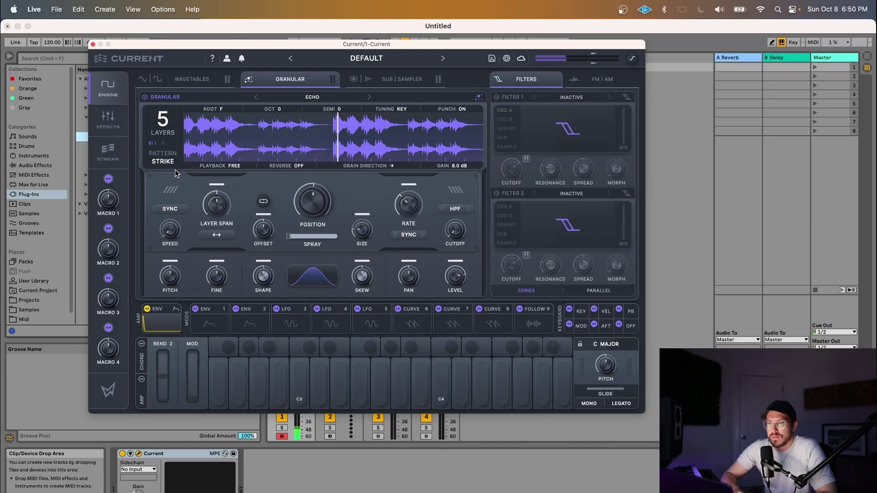
key(f)
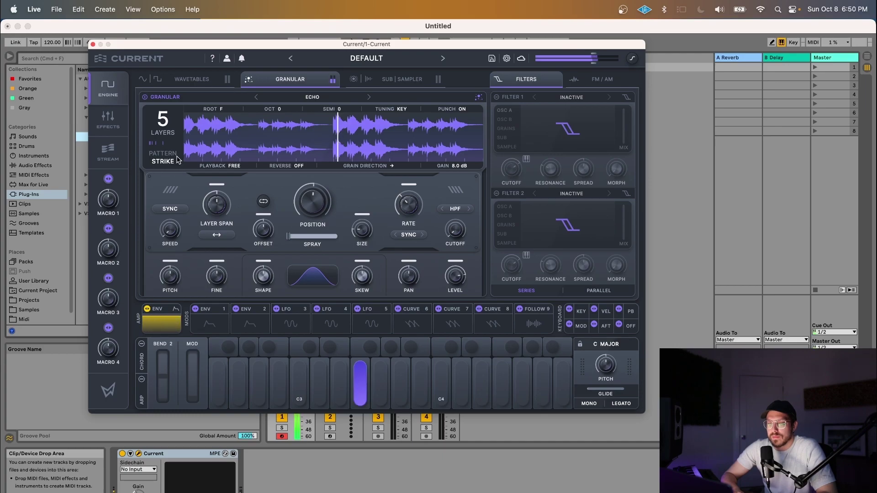
Set the layer span to 40% and play a note with the layers spread across the sample.
mouse_move(216, 200)
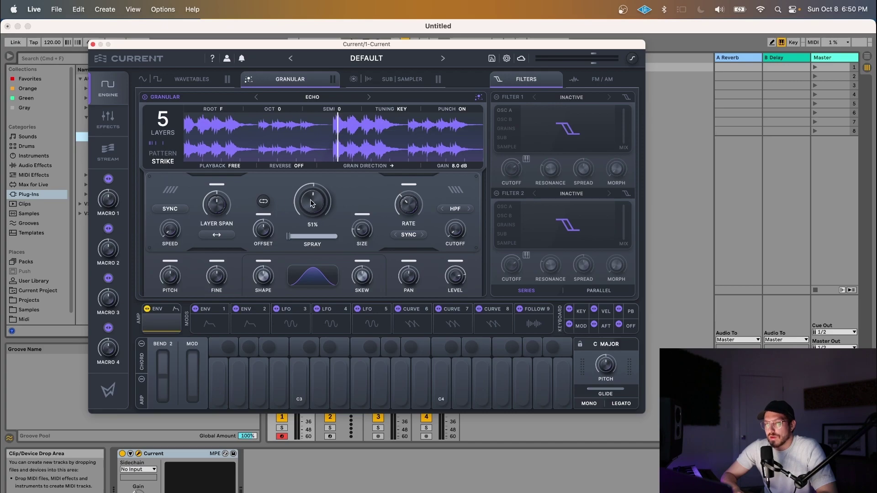
drag(218, 209, 212, 191)
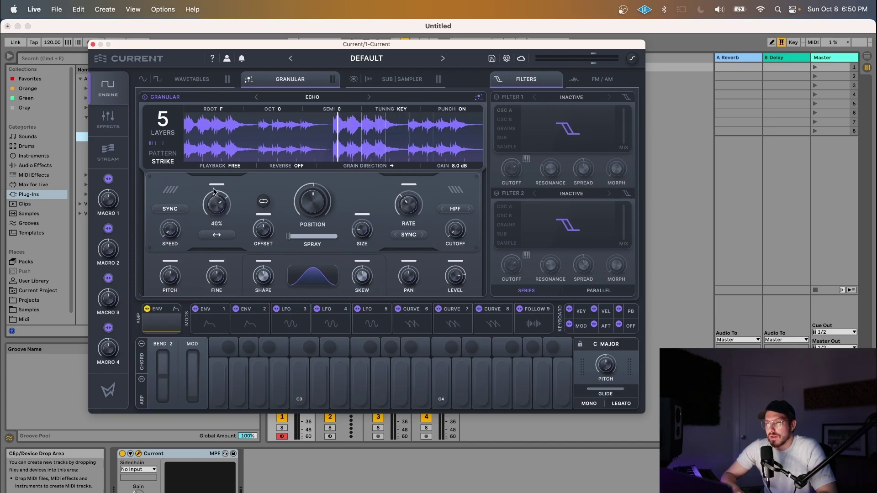
key(f)
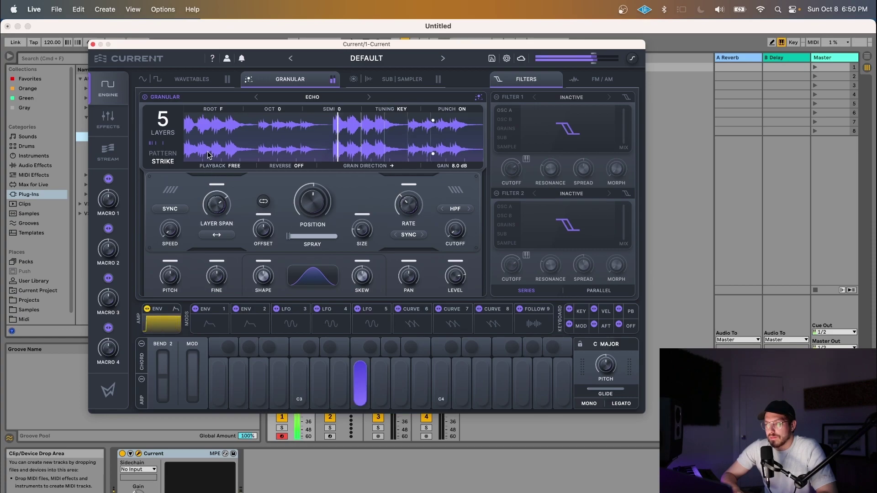
Compare the Even and Trigger patterns with the widened layer span by playing a note.
click(166, 161)
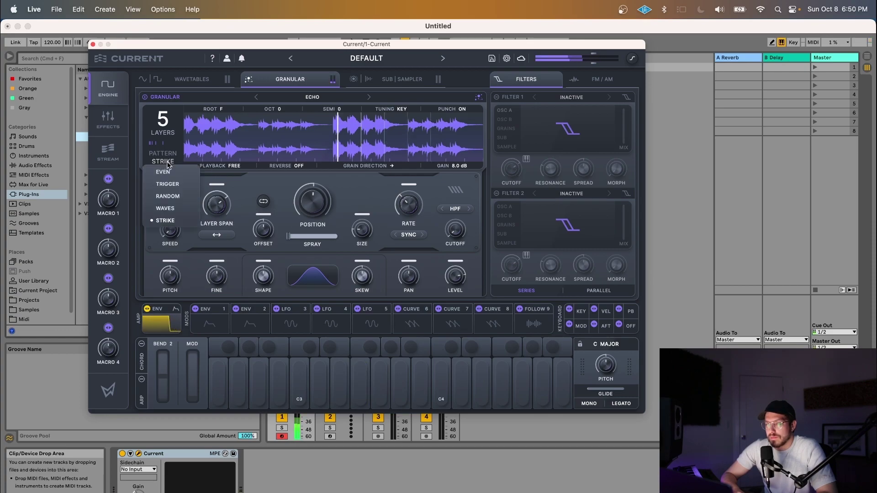
click(167, 171)
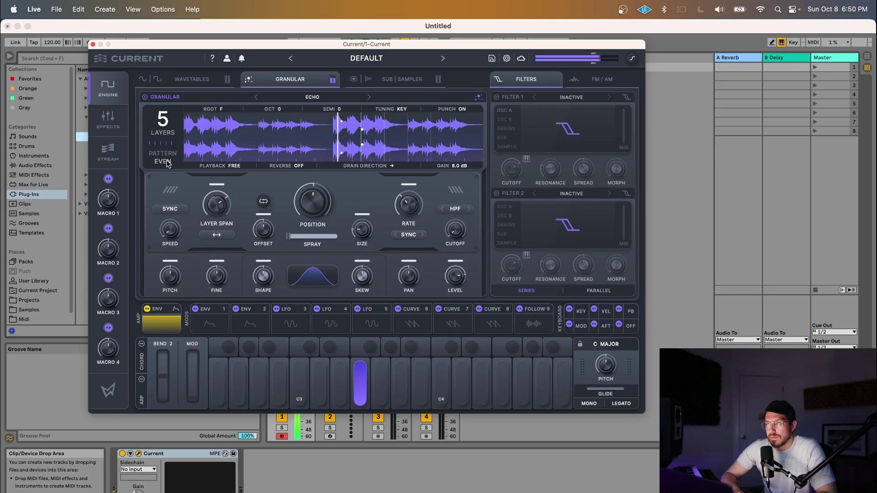
click(169, 161)
click(169, 184)
key(f)
Audition the Random pattern with the spread layers, return the pattern to Even and play a note.
click(167, 162)
click(168, 196)
key(f)
click(173, 155)
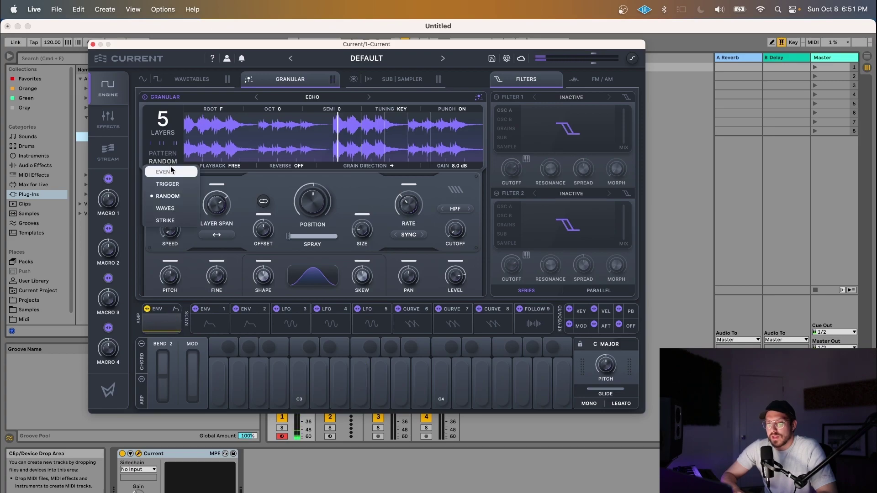
click(171, 169)
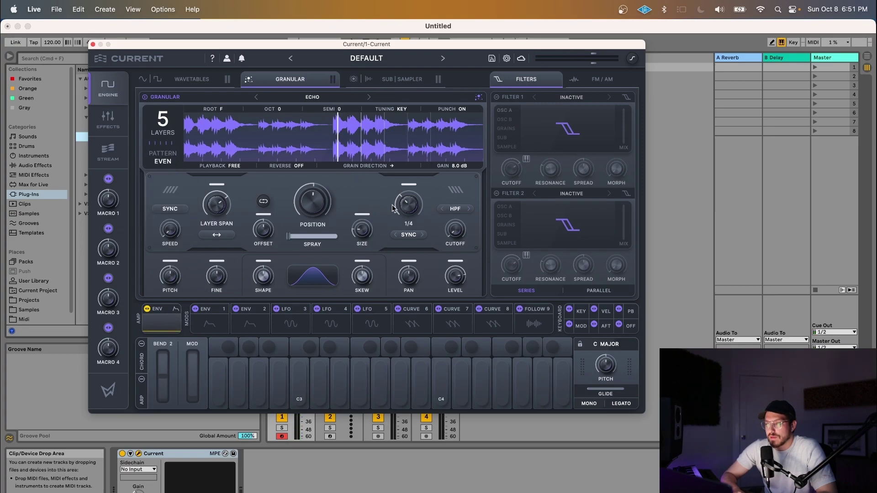
key(f)
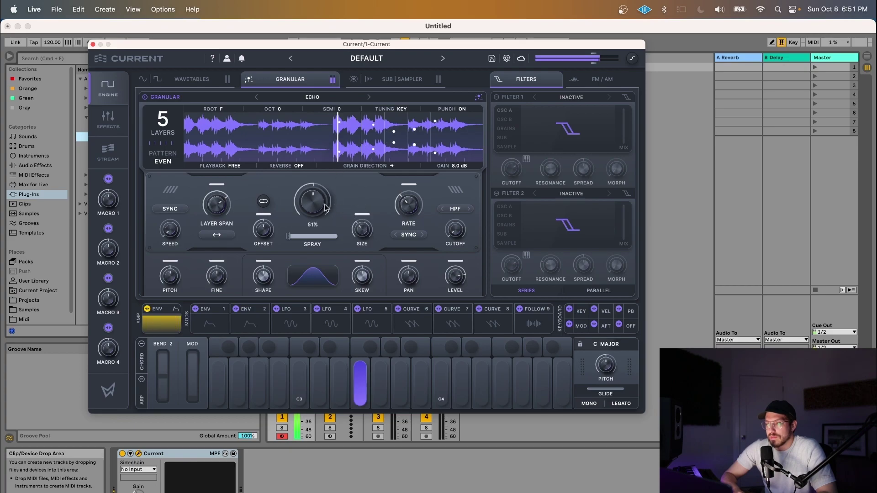
Fine-tune the position to 51% and the layer span to about 43% while playing different notes.
drag(316, 206, 315, 210)
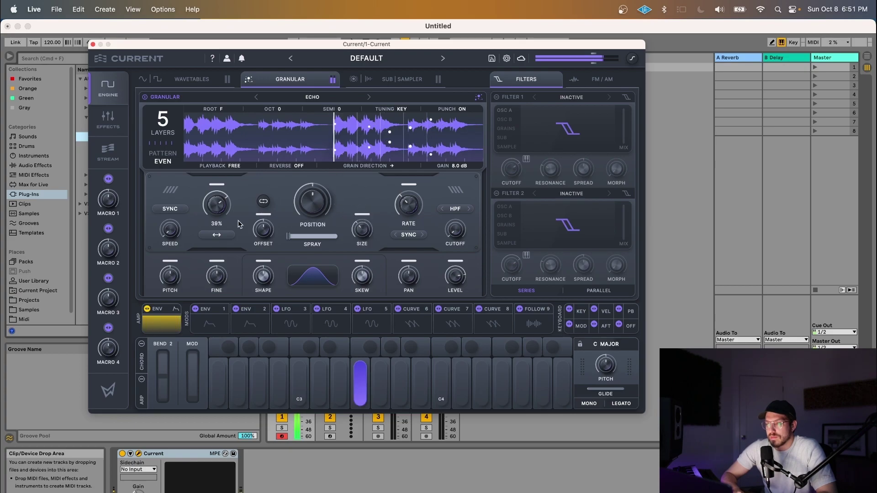
drag(211, 210, 212, 209)
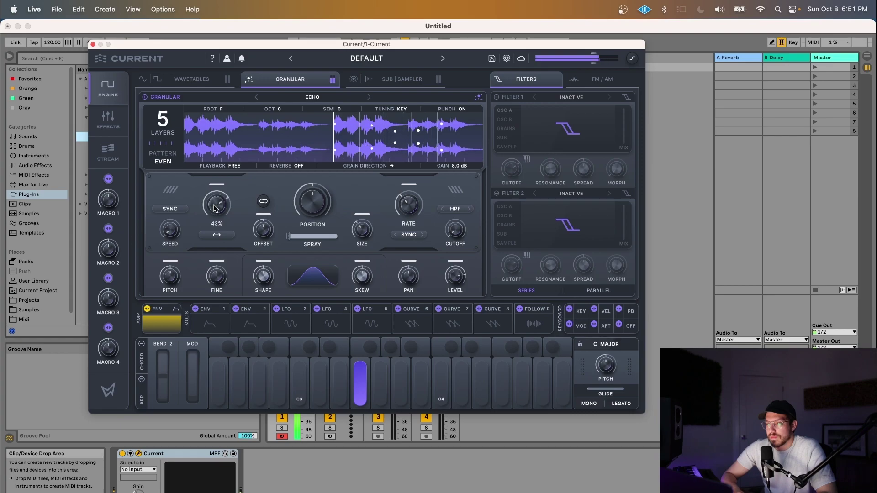
drag(316, 203, 316, 200)
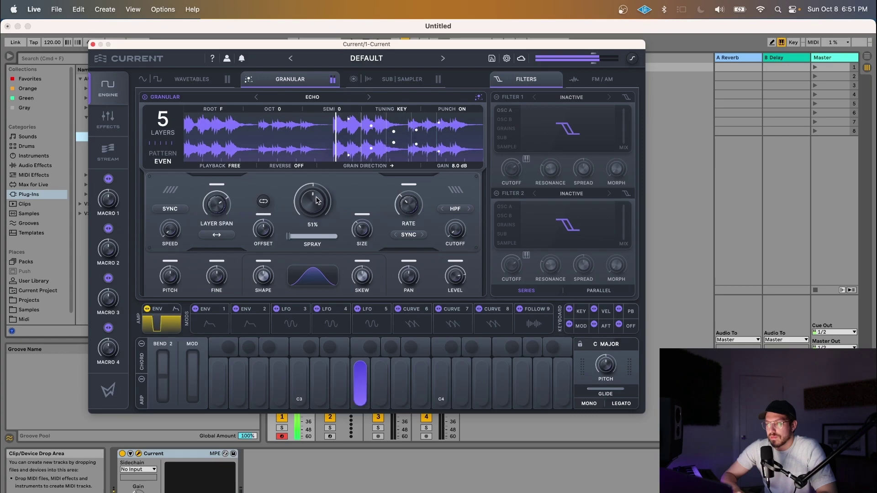
key(a)
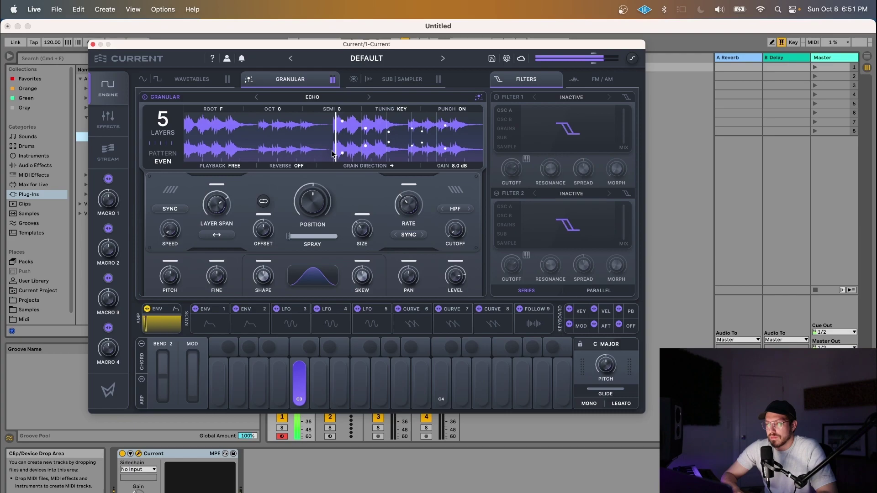
key(f)
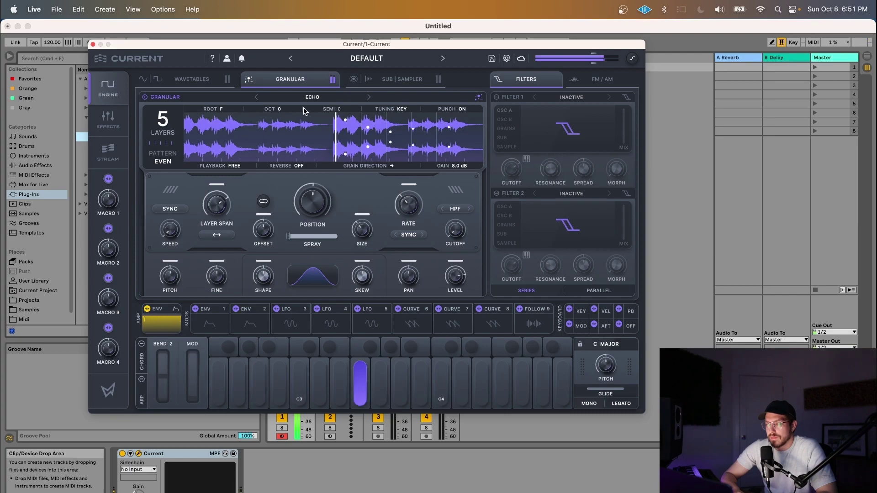
key(a)
Raise the grain size to about 397% while playing notes.
mouse_move(362, 216)
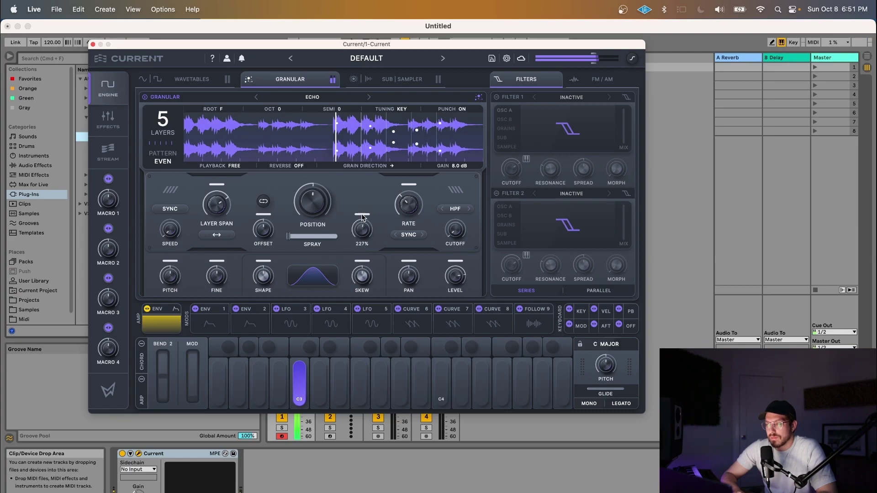
key(f)
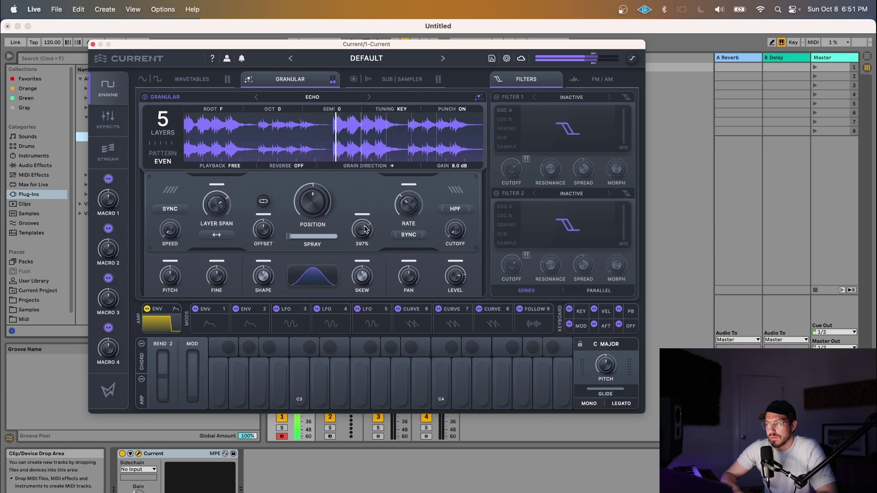
key(a)
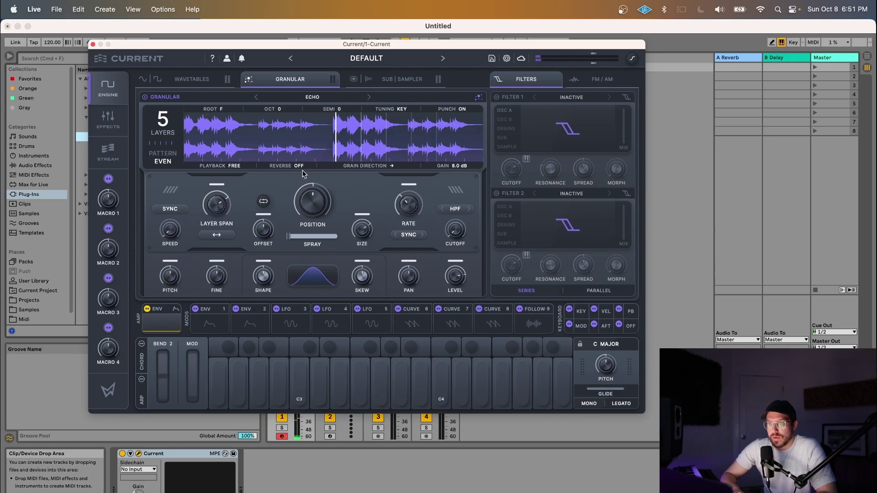
Adjust the layer span, and switch its direction mode away from and back to bidirectional.
mouse_move(237, 210)
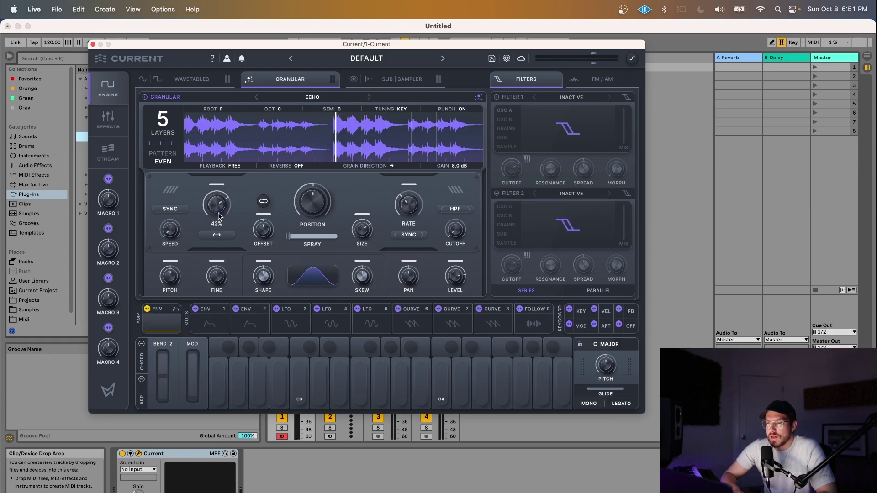
mouse_move(218, 204)
mouse_down()
mouse_move(226, 238)
mouse_move(214, 205)
mouse_move(213, 222)
mouse_move(217, 196)
mouse_move(230, 251)
mouse_move(216, 201)
mouse_up()
click(217, 234)
click(216, 234)
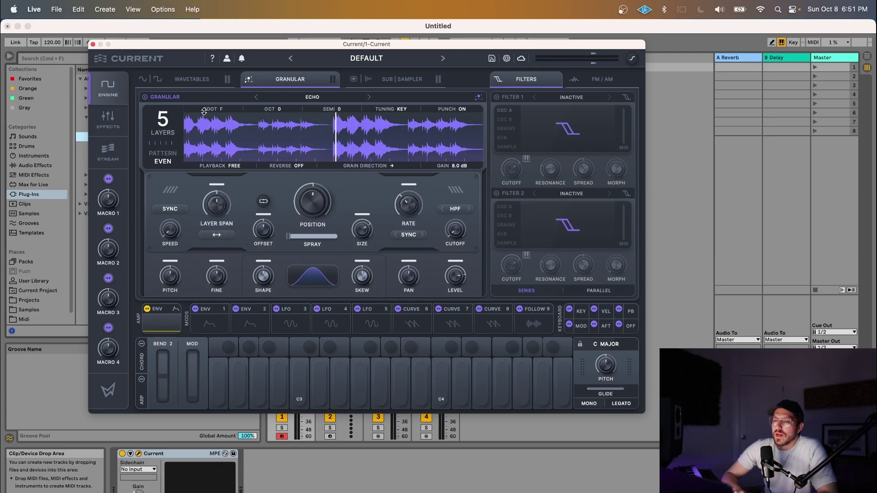
Review the tuning modes while keeping Key, and compare punch on and off, leaving it off.
click(393, 110)
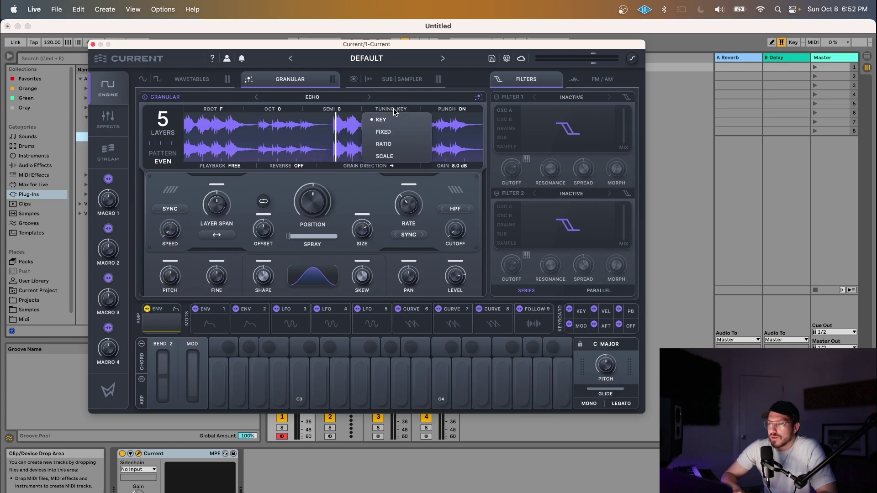
click(394, 111)
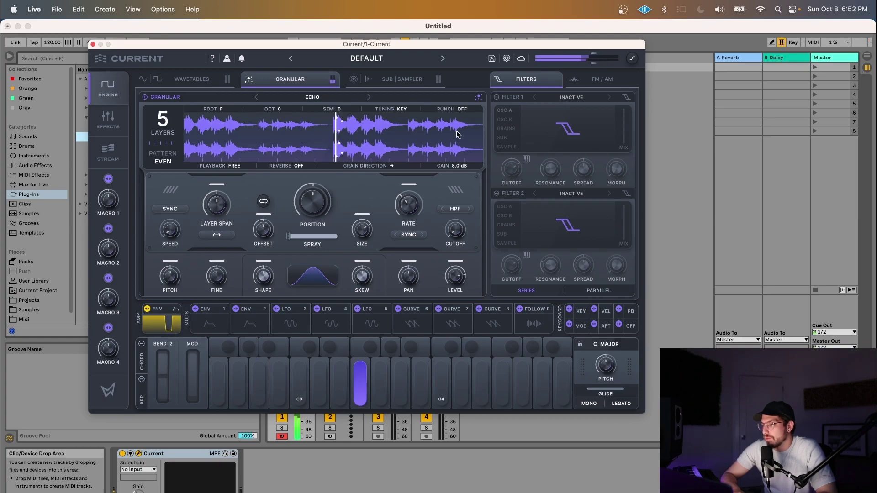
click(461, 110)
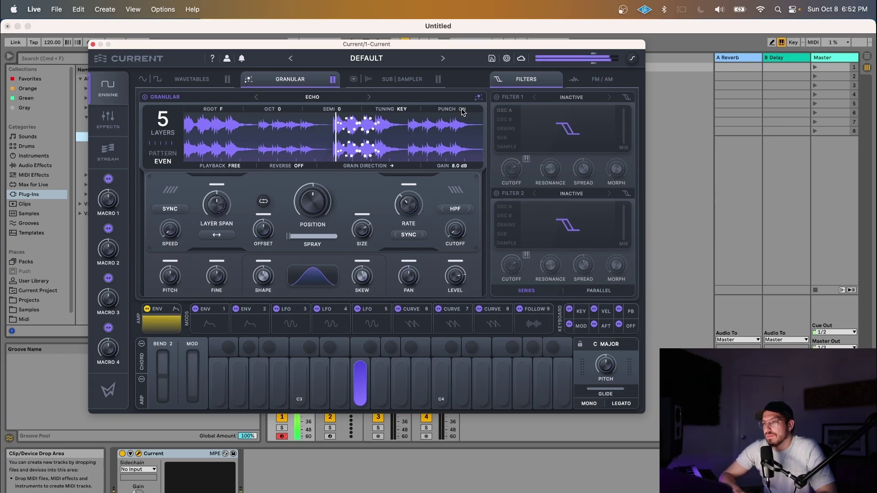
click(461, 109)
click(462, 109)
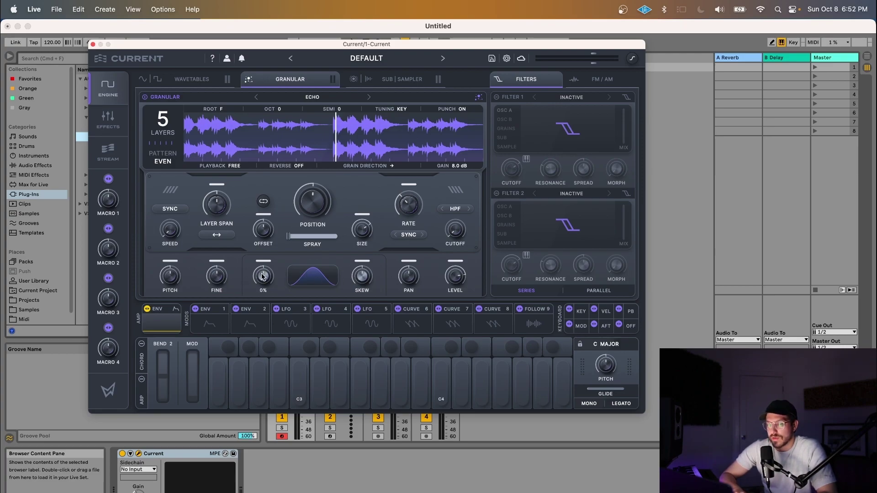
Adjust the grain shape to about 2% and reduce the granular layers to 1.
drag(262, 276, 262, 273)
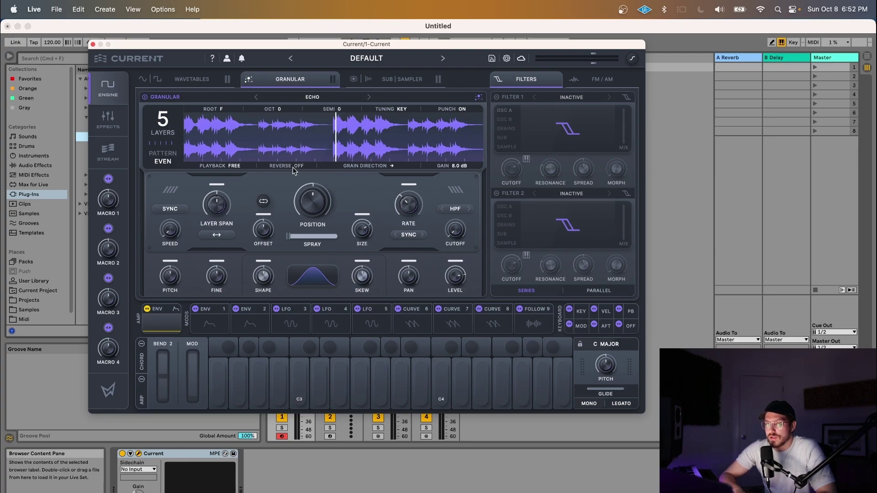
drag(164, 121, 171, 203)
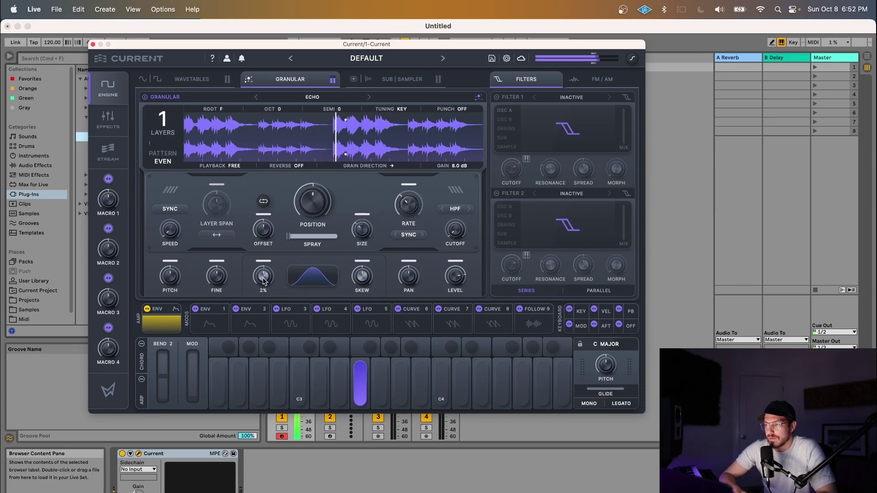
Vary the grain shape and skew to compare envelopes, and set the grain position to about 49%.
drag(262, 277, 282, 372)
drag(370, 276, 345, 306)
drag(265, 276, 267, 264)
drag(319, 206, 317, 203)
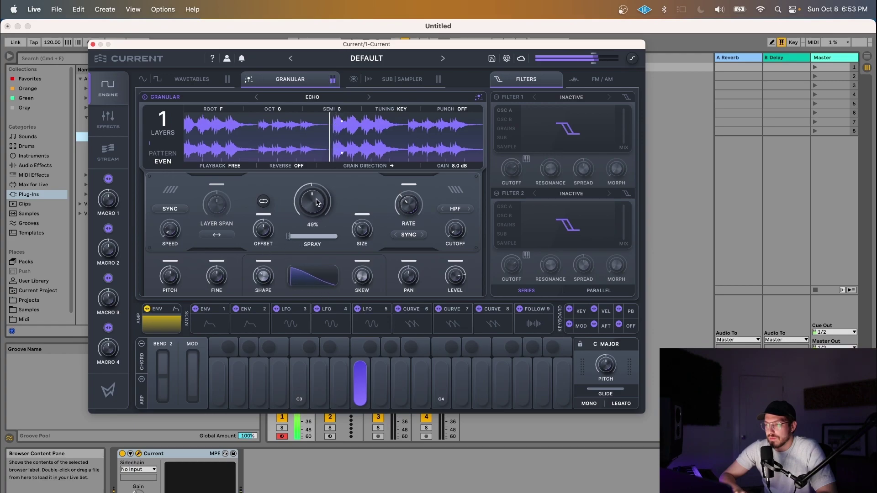
Raise the grain skew to about 95%, try higher and lower grain shapes, and reset the shape.
drag(263, 276, 265, 238)
drag(361, 276, 359, 186)
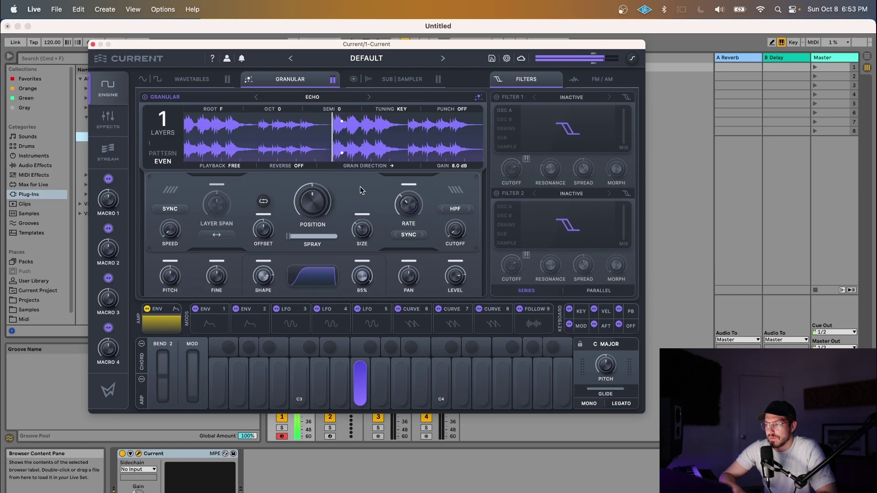
drag(254, 265, 264, 348)
double_click(260, 276)
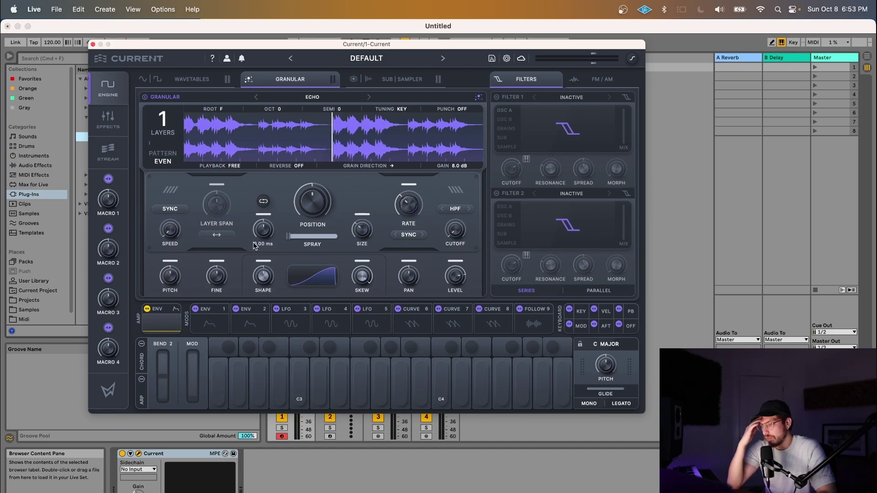
Set granular playback to One-Shot with the region running from 28% to 41%, and play a note to audition it.
click(228, 169)
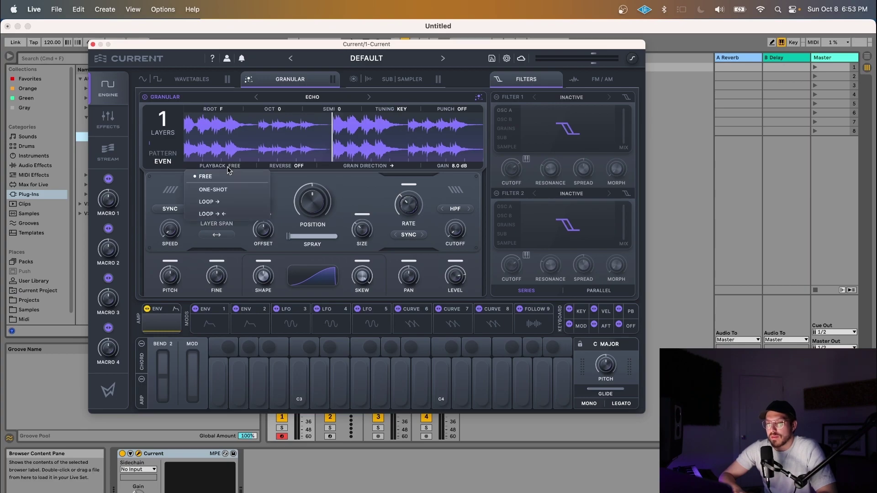
click(219, 190)
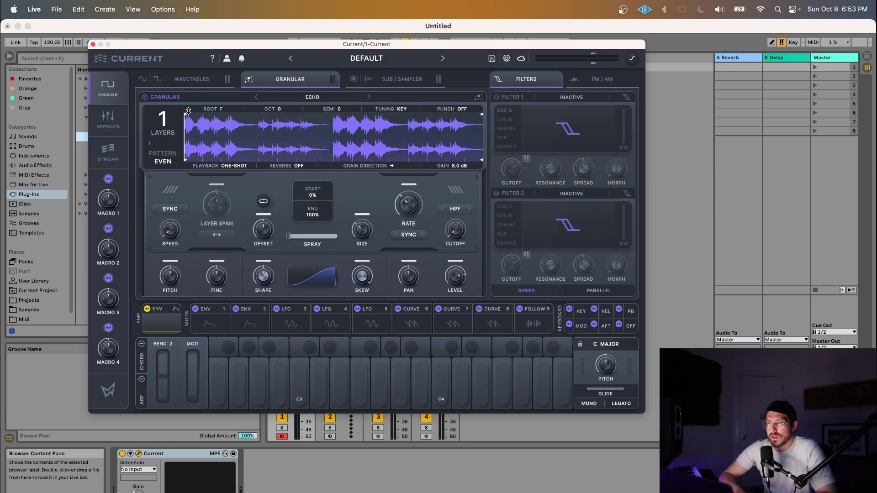
drag(187, 110, 268, 112)
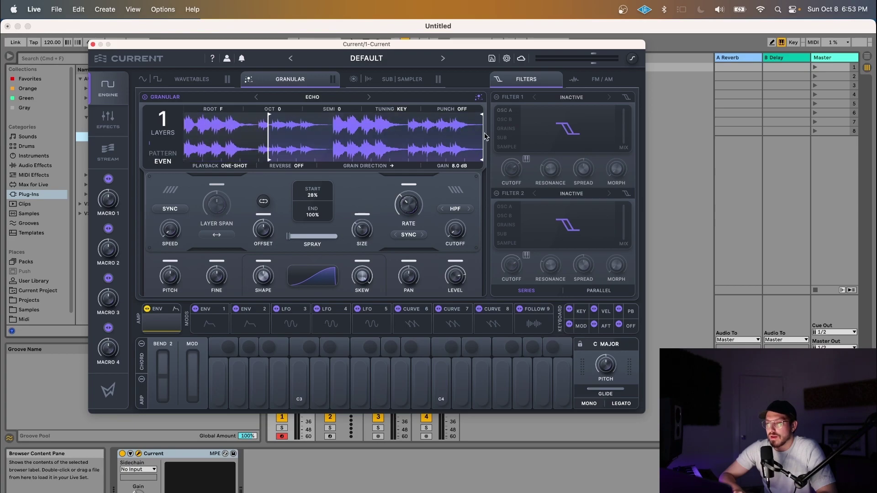
drag(483, 136, 305, 136)
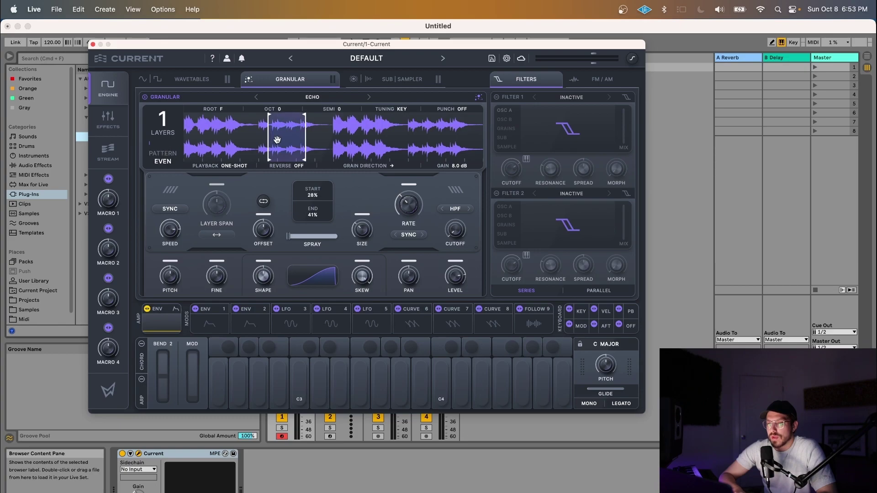
key(f)
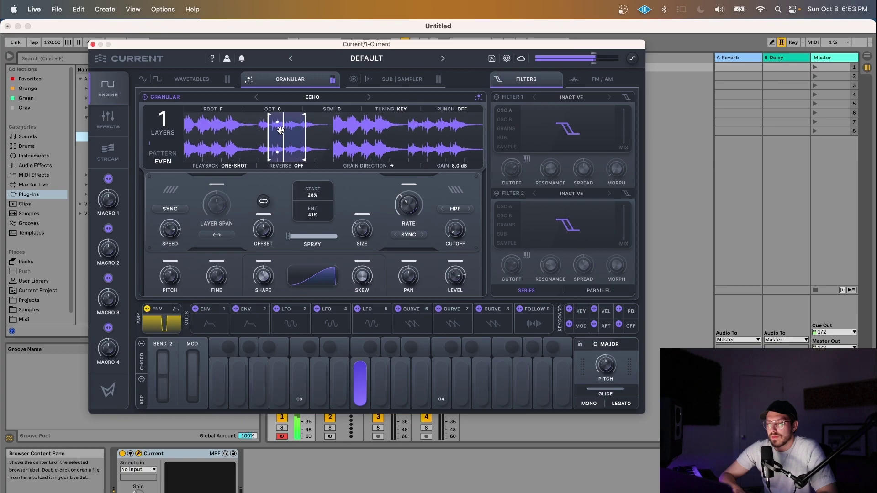
Move the playback region to 50–62% of the sample and audition it with repeated notes.
drag(280, 133, 347, 133)
key(f)
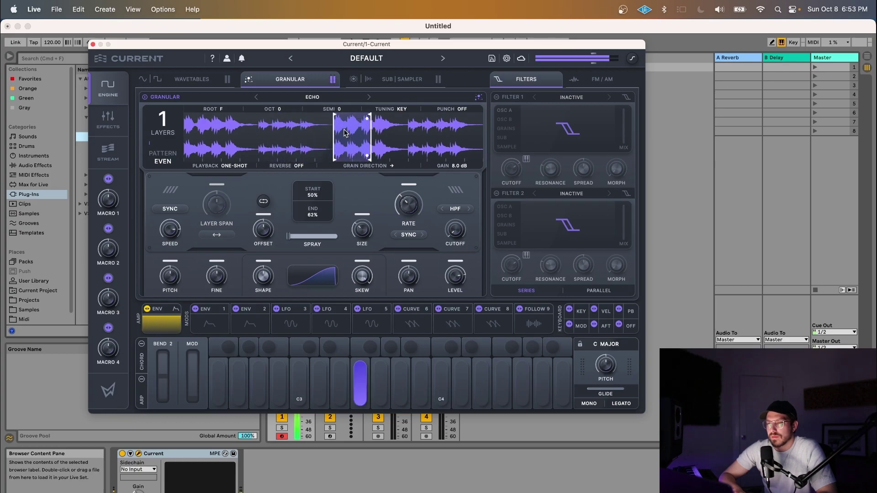
key(f)
key(f)
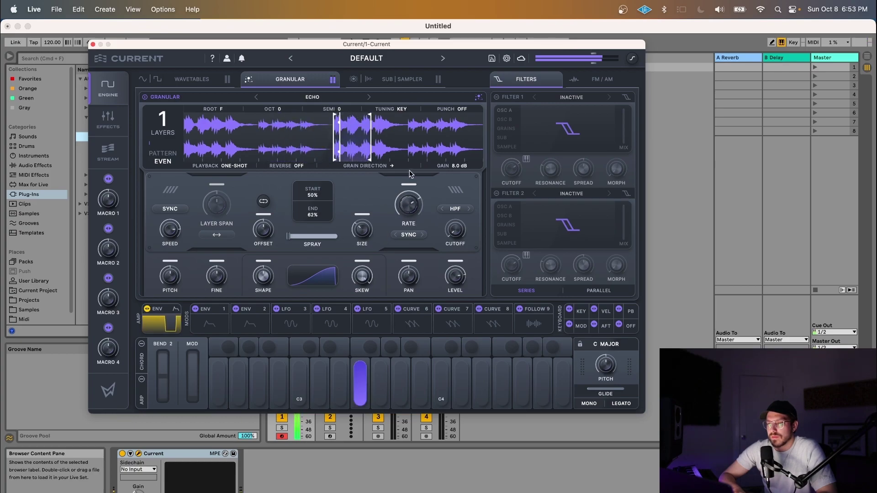
Raise the grain size and rate slightly, shorten the playback region's end to 53%, and play several notes.
drag(362, 232, 363, 226)
drag(408, 204, 418, 195)
drag(370, 146, 342, 146)
key(a)
key(f)
key(f)
key(g)
key(k)
key(k)
key(f)
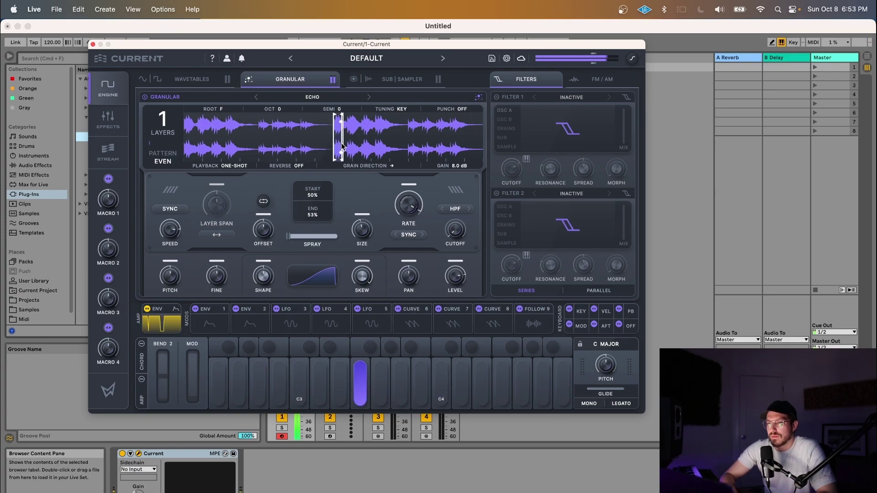
Turn Reverse on, set the playback region to 31–50%, and audition it with repeated C3 notes.
click(297, 166)
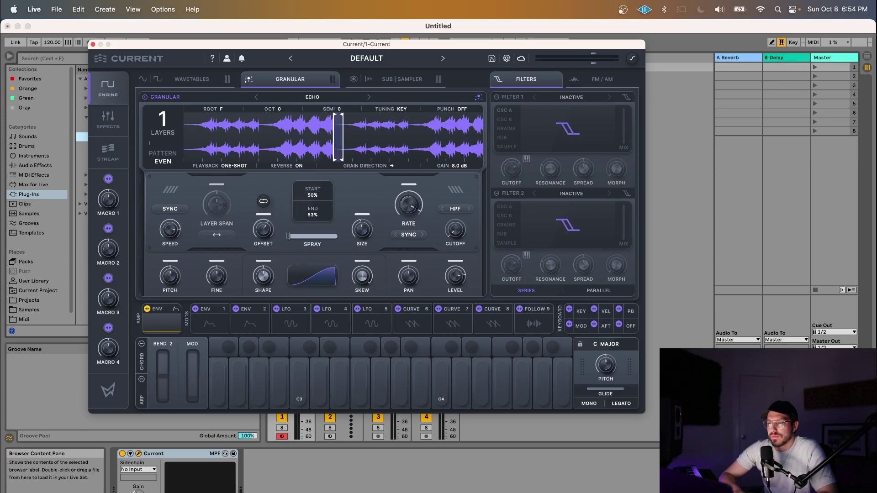
mouse_move(338, 137)
mouse_down()
mouse_move(285, 139)
mouse_move(337, 133)
mouse_up()
key(a)
key(a)
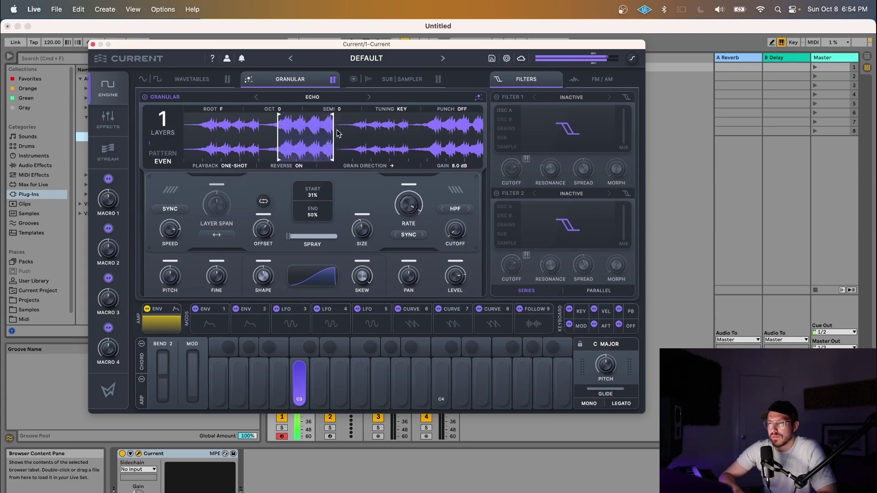
key(a)
key(a)
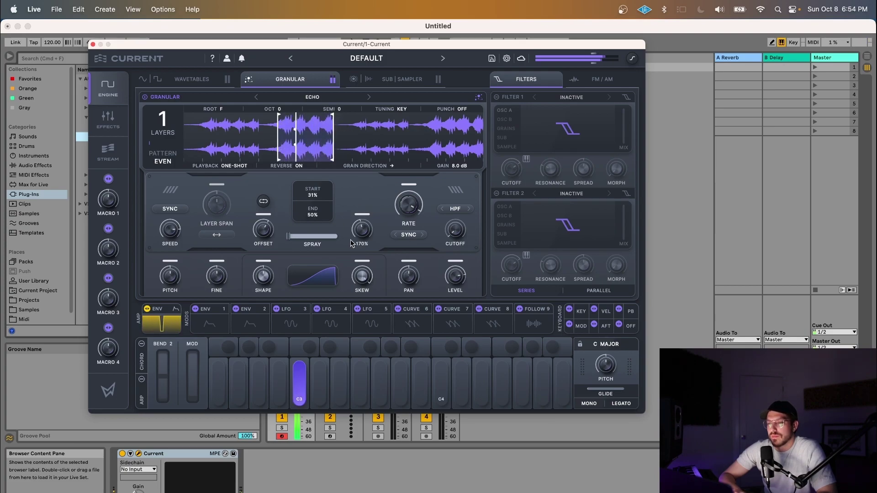
Increase the grain size and lower the synced grain rate while holding a note.
mouse_move(361, 263)
drag(362, 224, 362, 214)
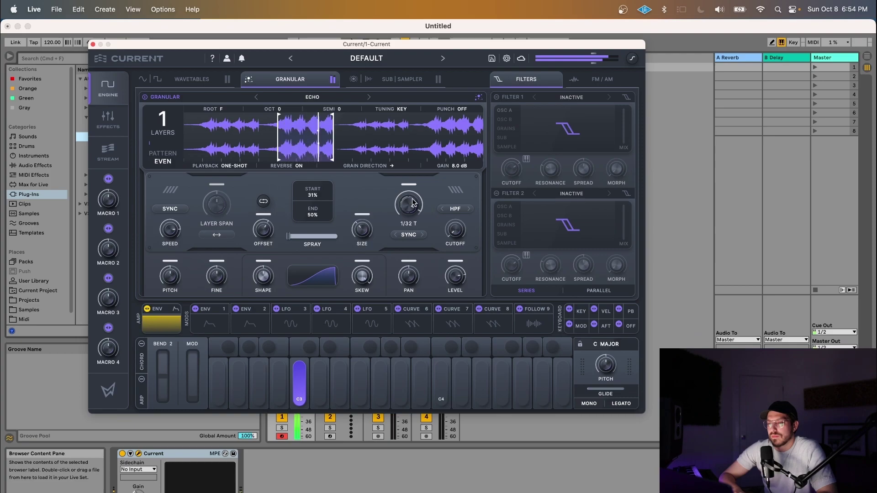
drag(412, 202, 397, 211)
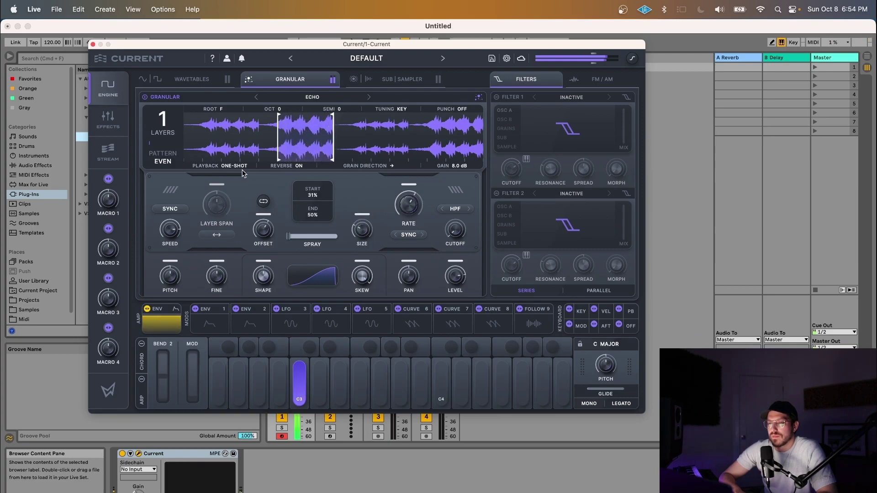
Compare backward and forward grain direction while playing a note, ending on backward.
click(392, 169)
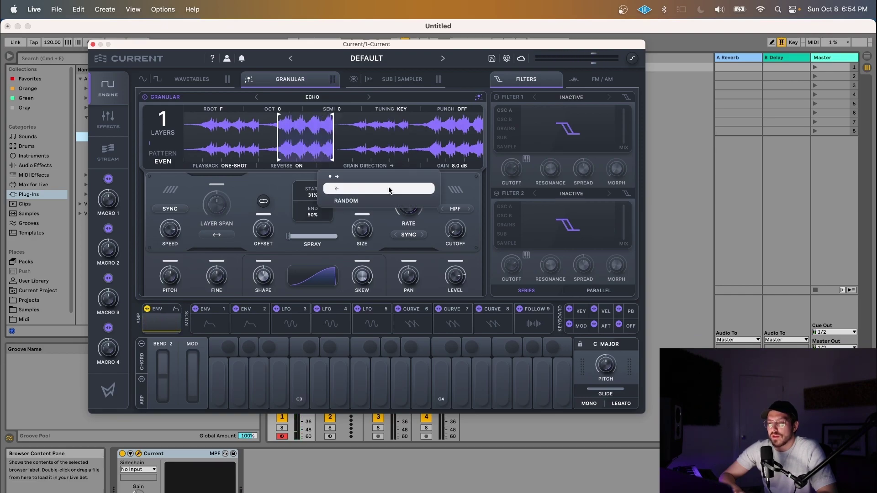
click(388, 186)
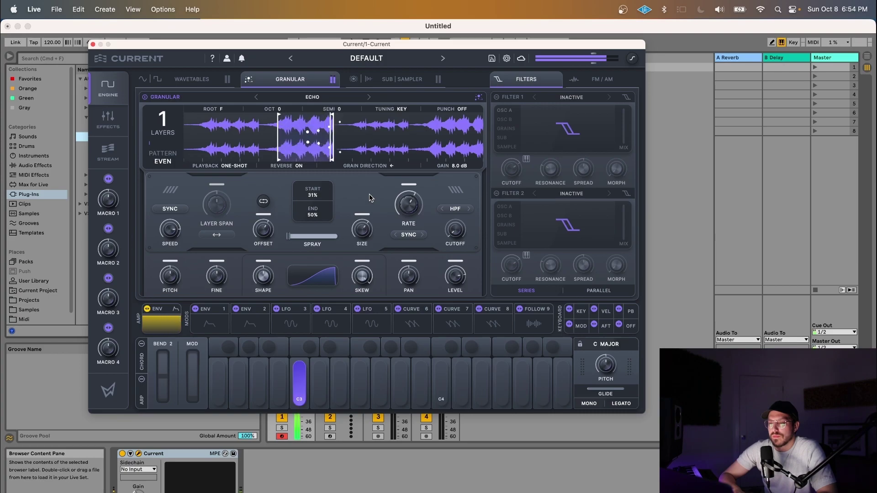
click(382, 166)
click(383, 175)
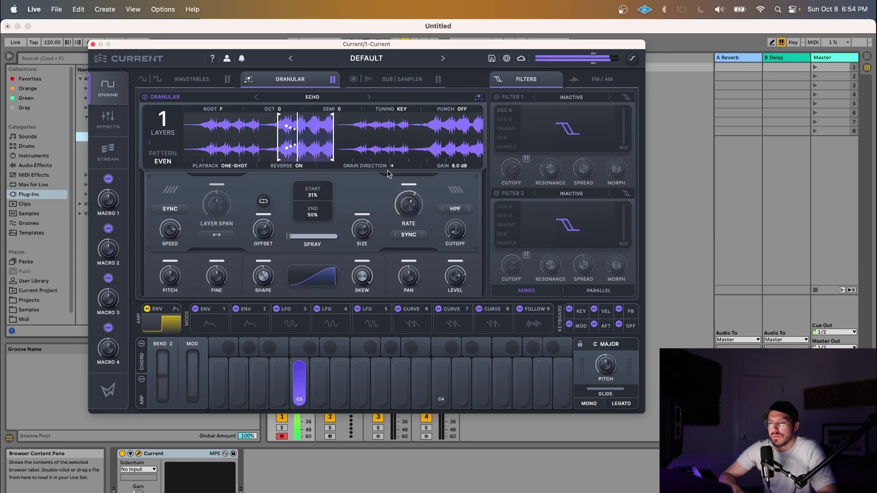
click(390, 167)
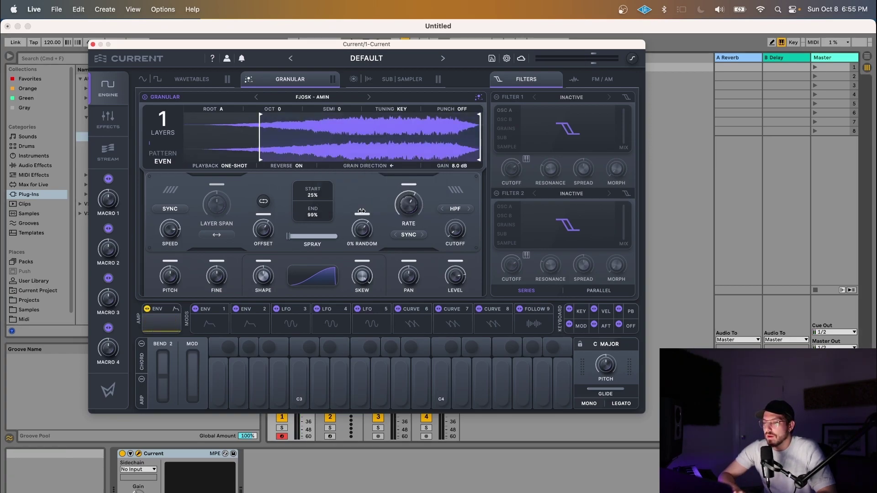
Set the grain pan randomization to 100%.
mouse_move(265, 214)
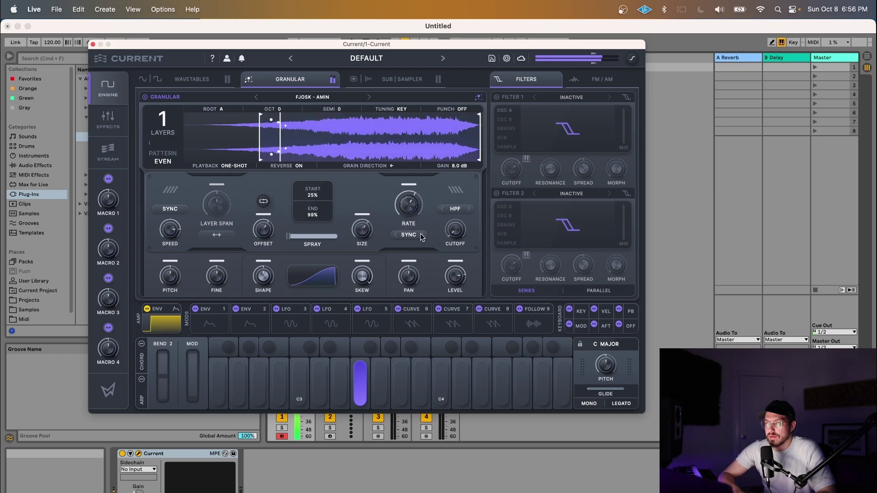
mouse_move(410, 264)
drag(410, 264, 428, 262)
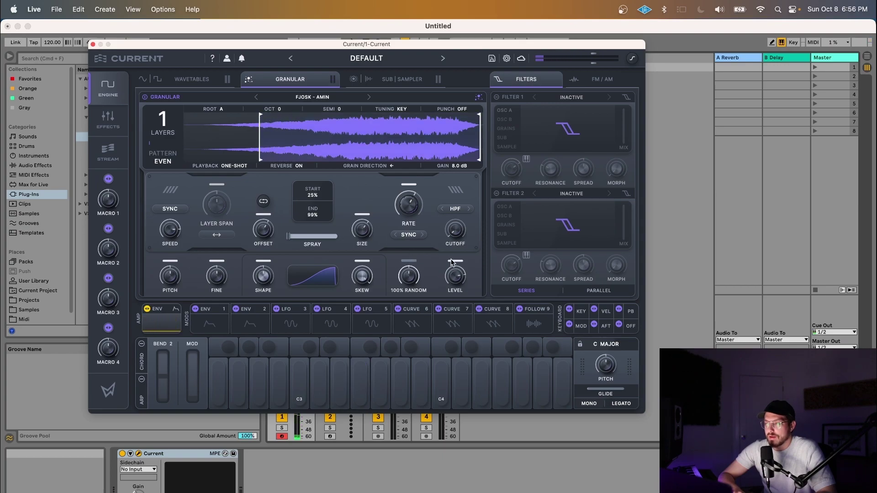
Lower the grain size and raise the grain rate while playing a note.
mouse_move(359, 233)
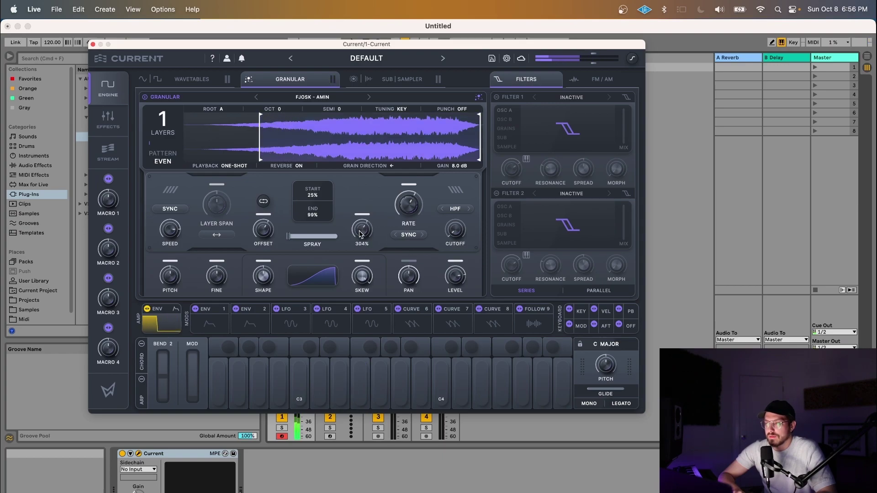
drag(360, 234, 360, 261)
drag(408, 205, 407, 188)
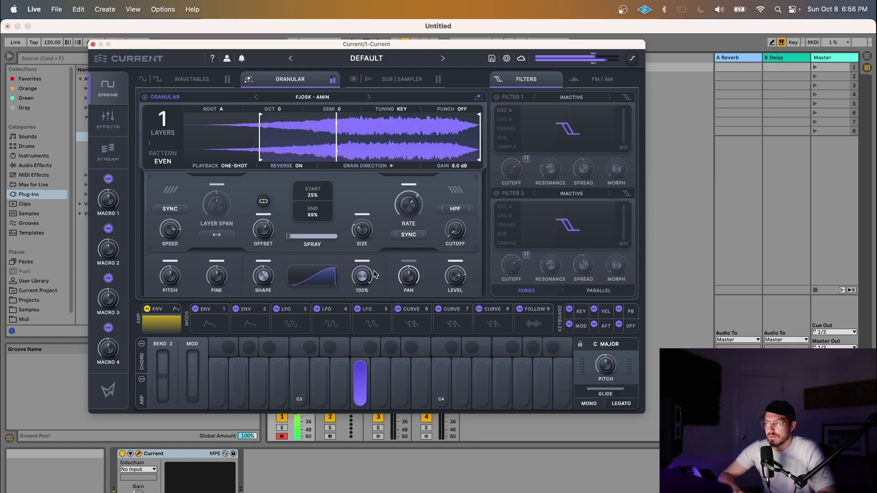
Try randomizing the skew, and add partial randomization to the grain shape and size.
mouse_move(359, 261)
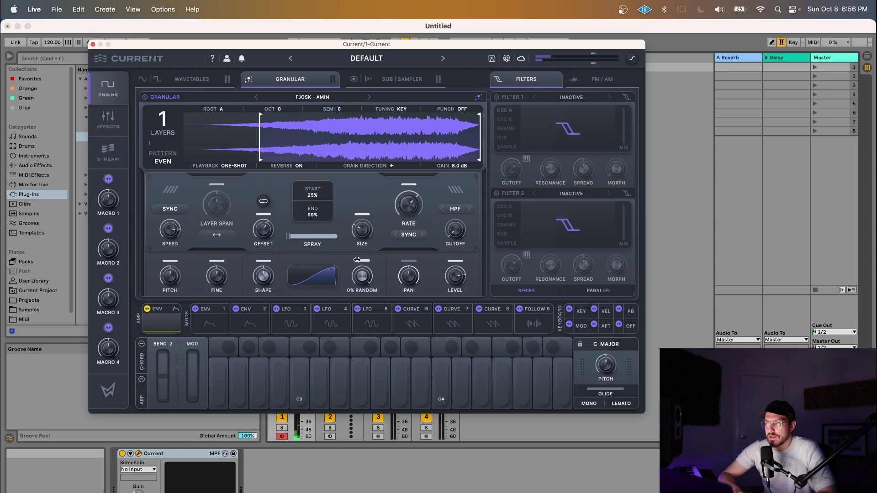
drag(396, 257, 351, 261)
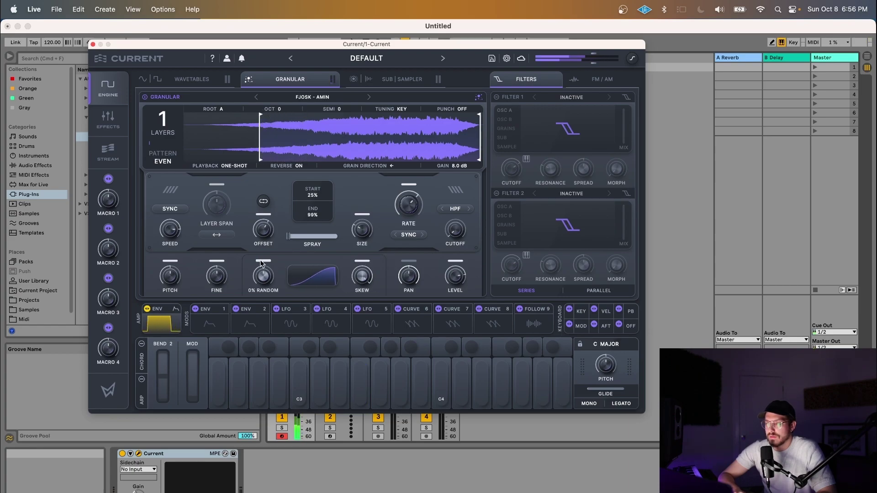
mouse_move(280, 267)
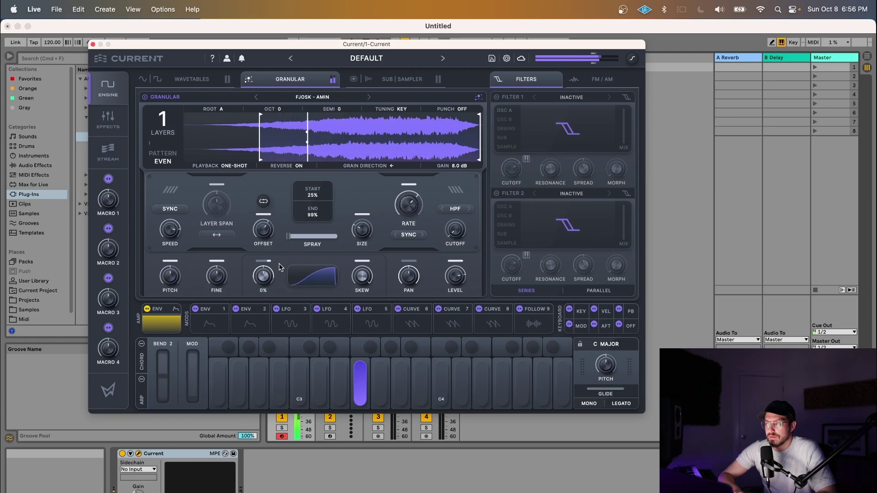
mouse_move(362, 214)
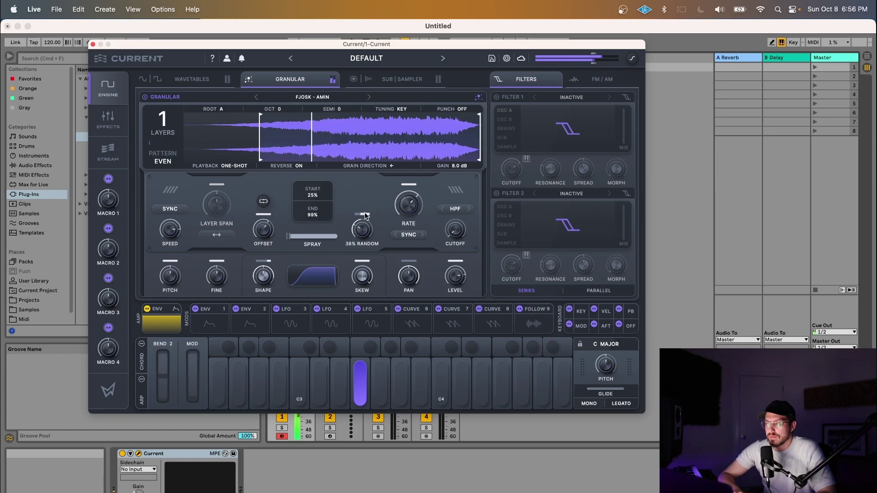
drag(364, 214, 358, 214)
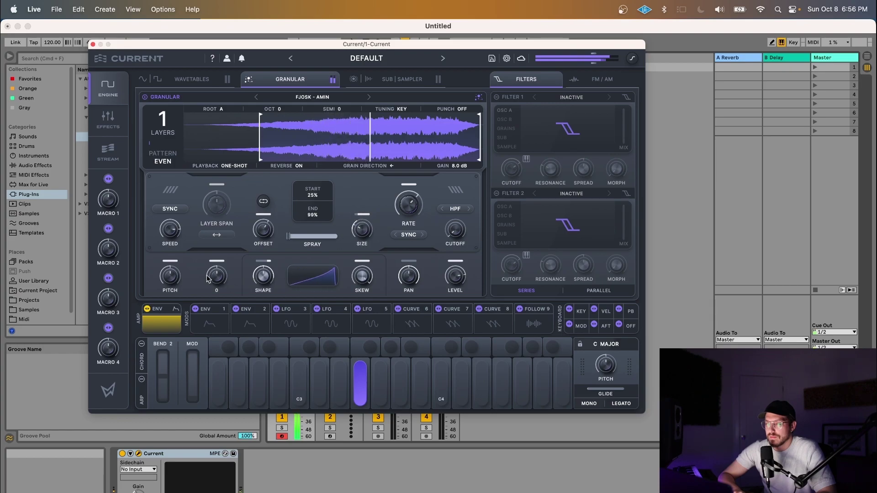
Try randomizing the grain pitch and fine tuning, and increase the grain size.
drag(170, 261, 170, 267)
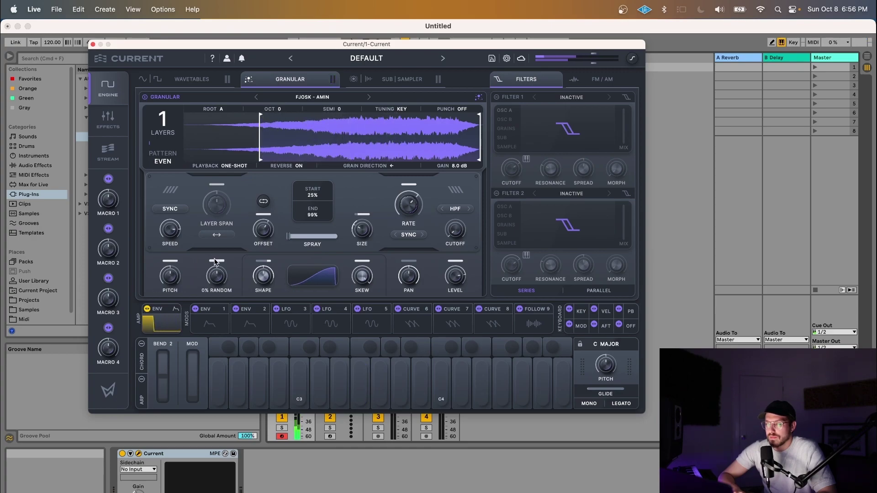
drag(216, 264, 228, 264)
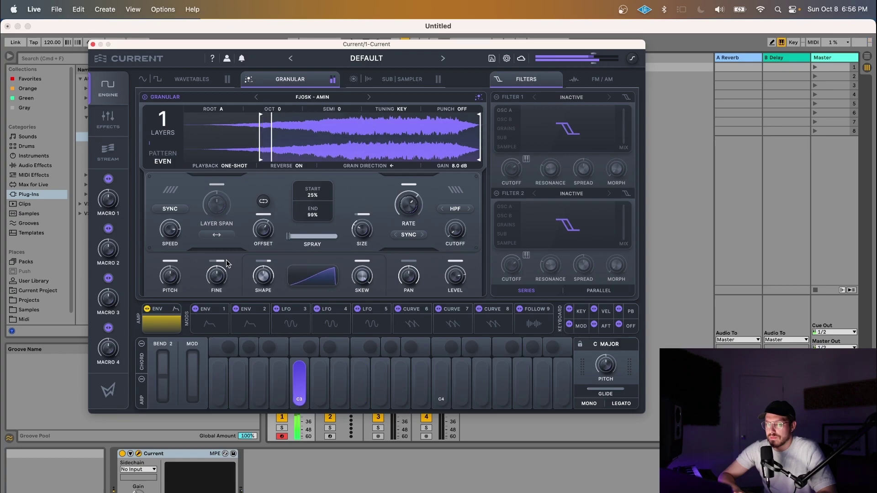
drag(362, 230, 362, 208)
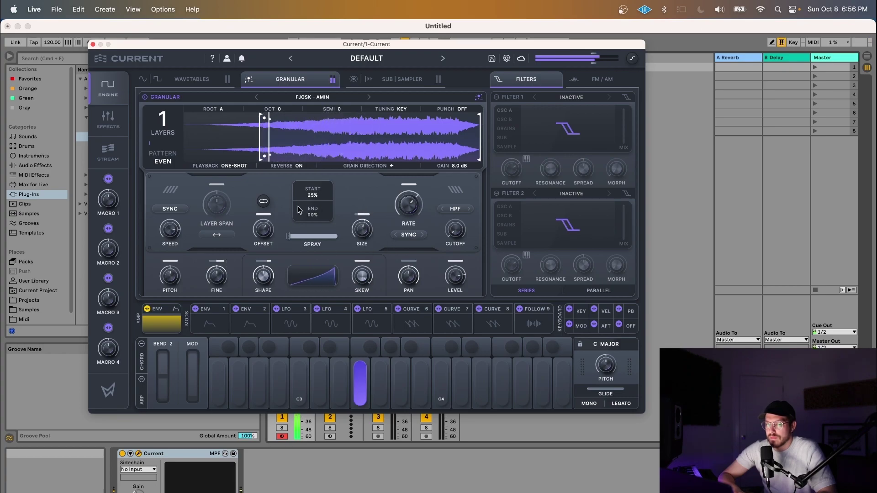
Set the offset randomization to about 58%, remove the fine-tuning randomization, and try randomizing the skew.
drag(262, 214, 277, 213)
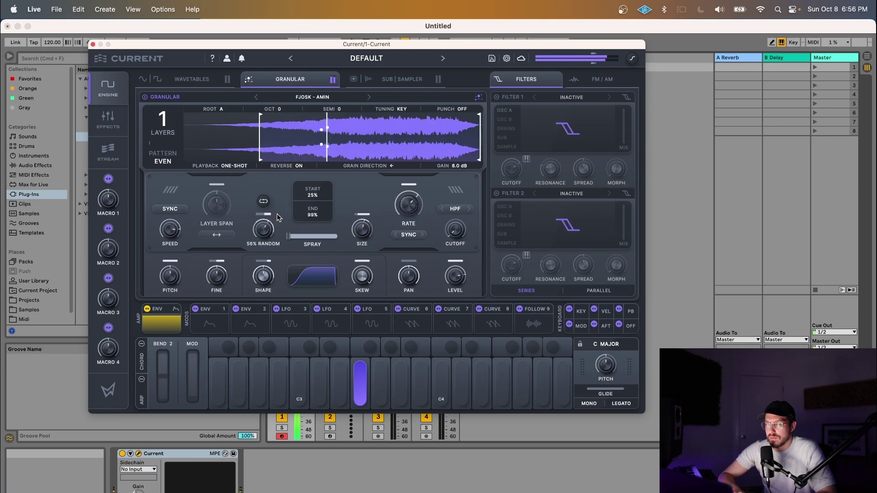
drag(218, 261, 210, 262)
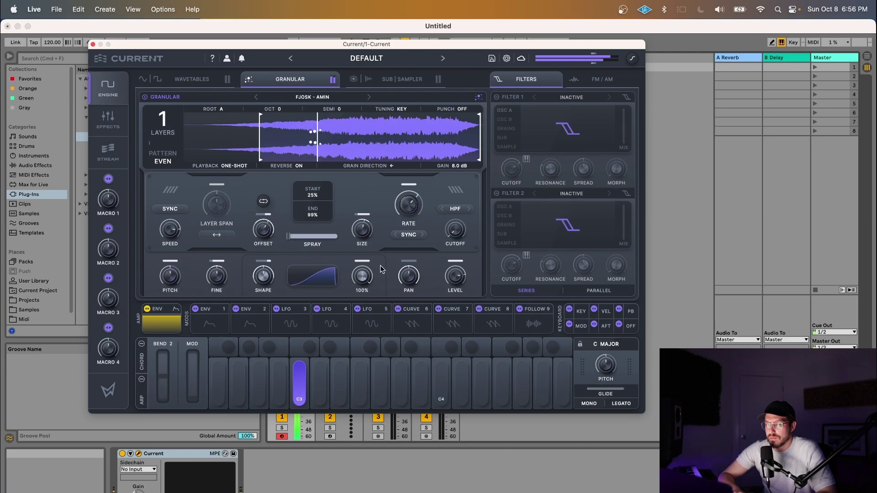
drag(360, 261, 389, 259)
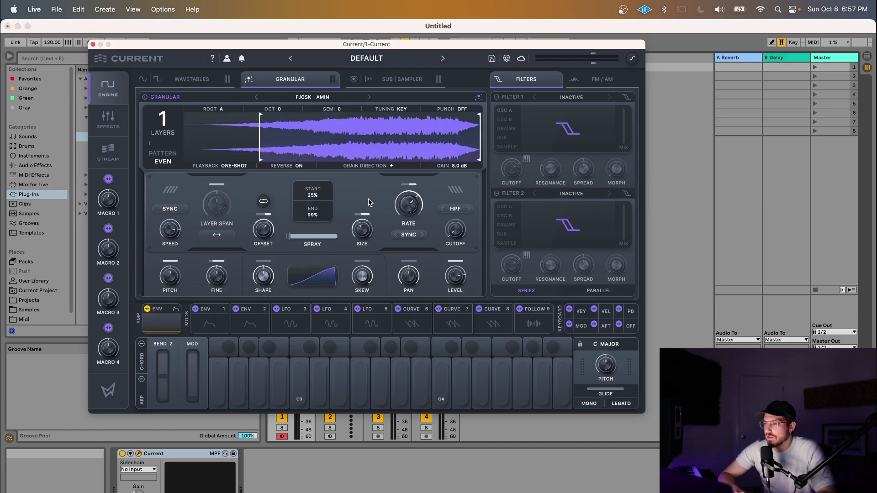
click(623, 10)
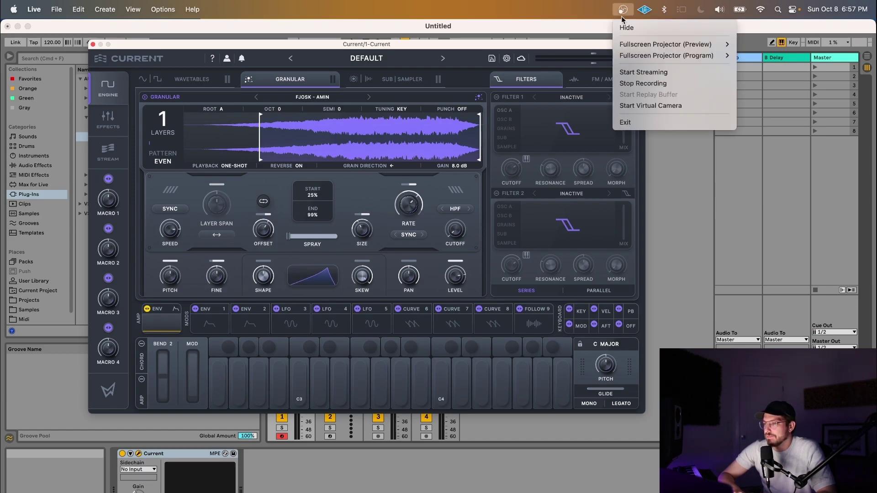
click(638, 85)
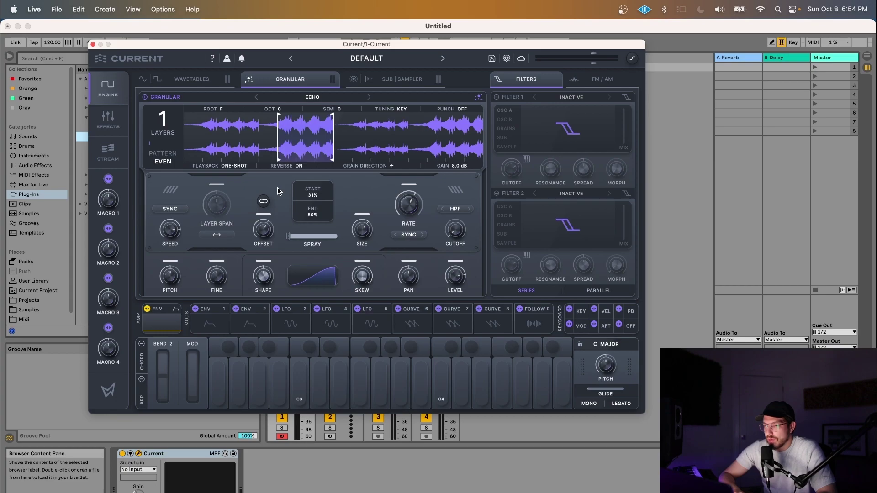